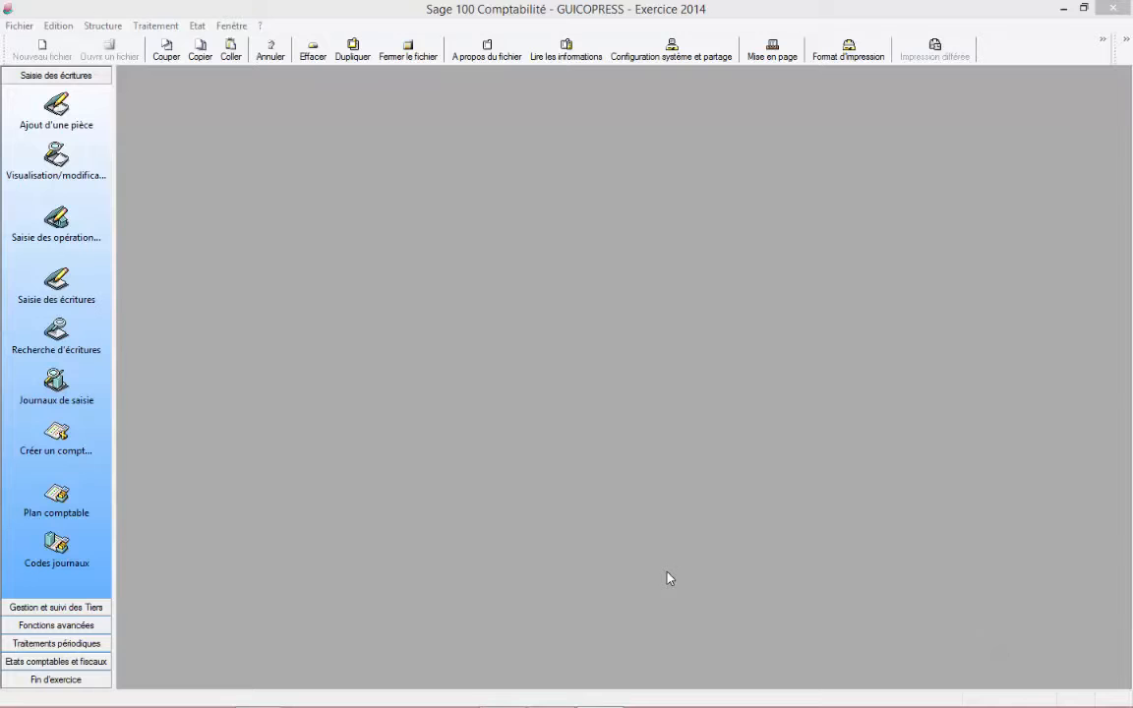
# Step: Open the BMCI journal for août 14 from the entry journals list and maximize its window
pyautogui.click(59, 389)
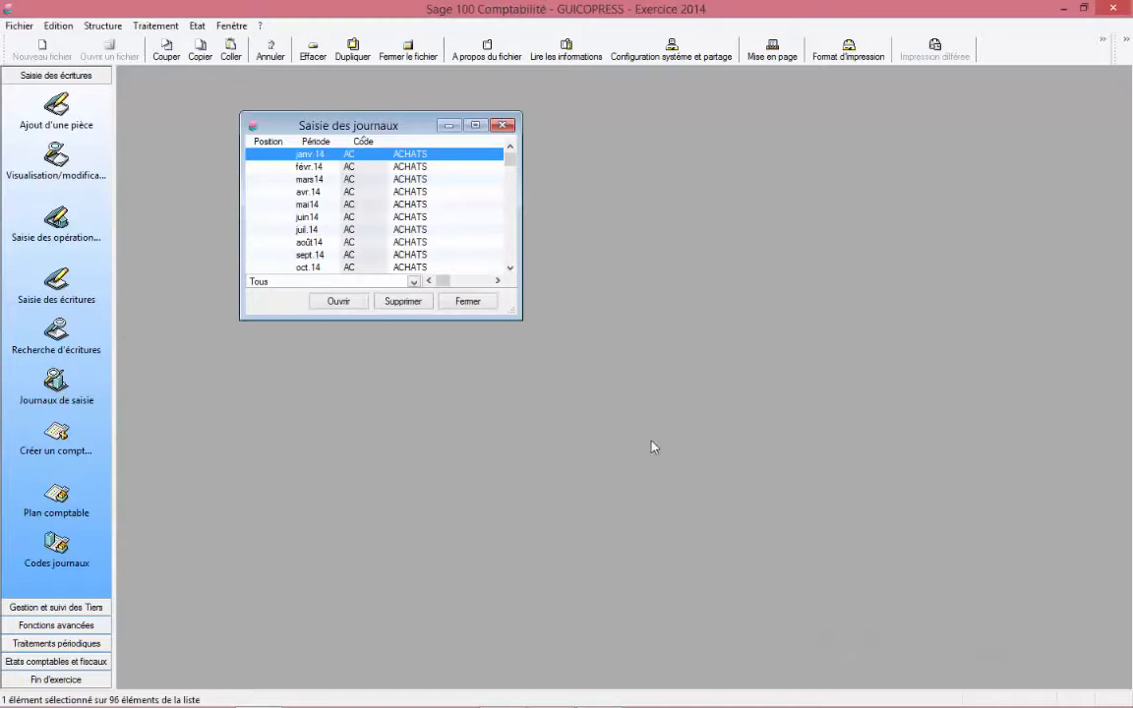
pyautogui.click(476, 126)
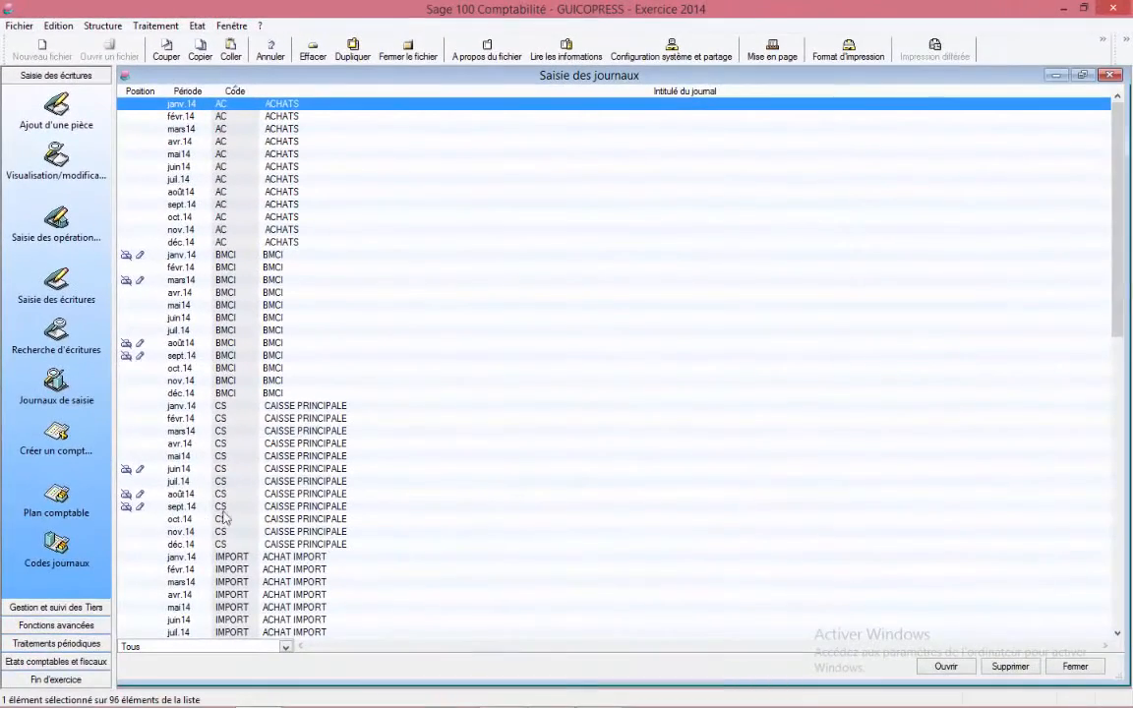
pyautogui.click(195, 344)
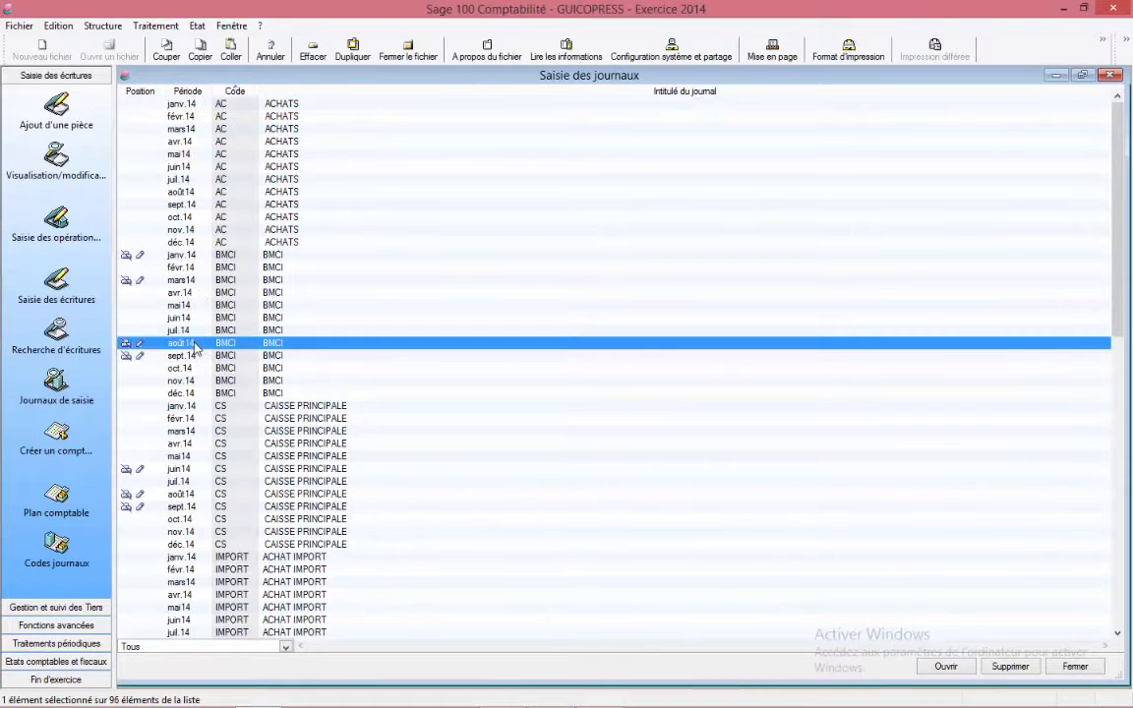
pyautogui.doubleClick(195, 343)
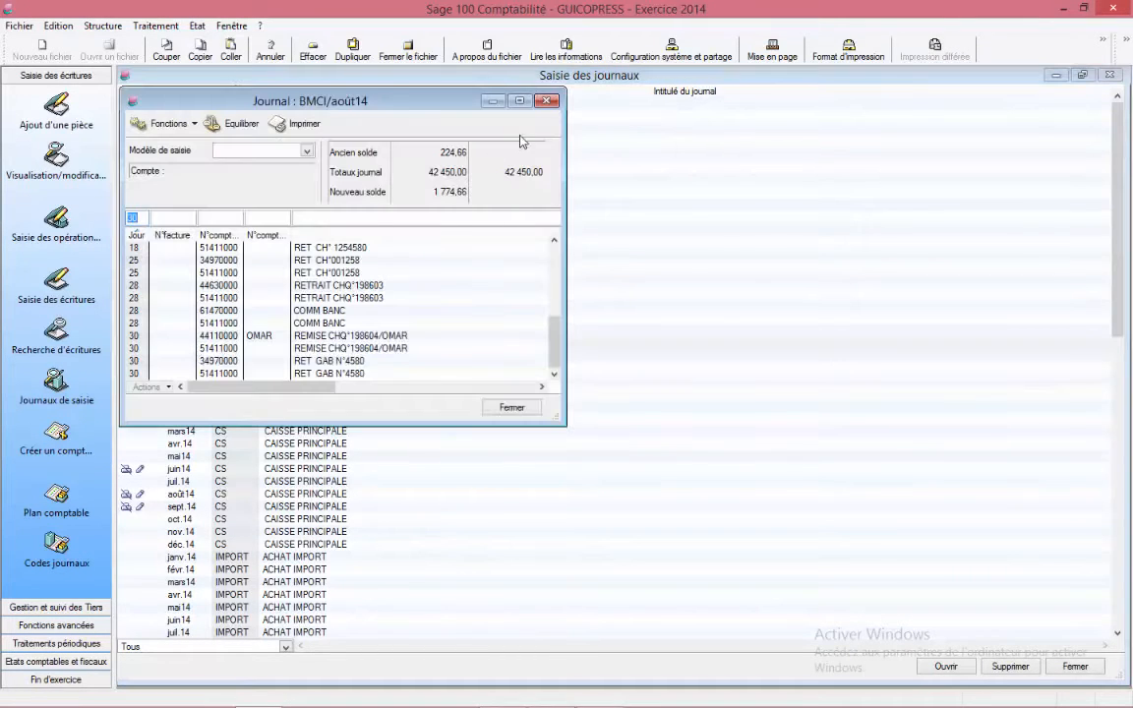
pyautogui.click(523, 103)
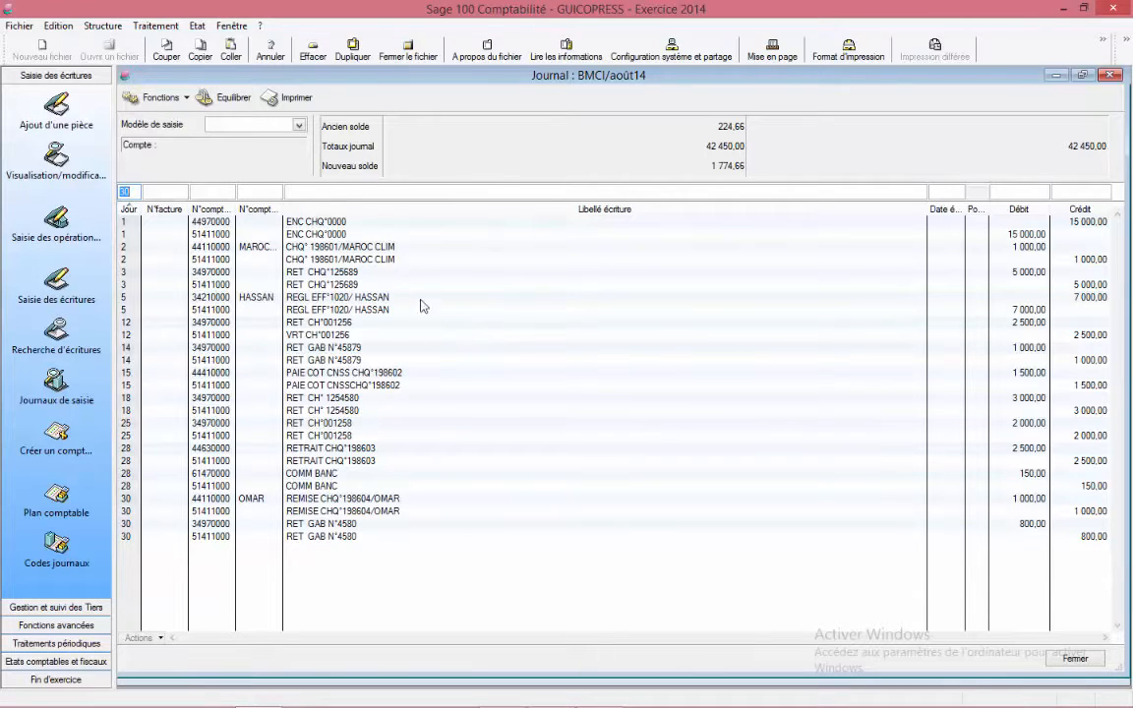
# Step: Examine the journal lines posted to suspense account 34970000, including its general inquiry for that account
pyautogui.click(213, 275)
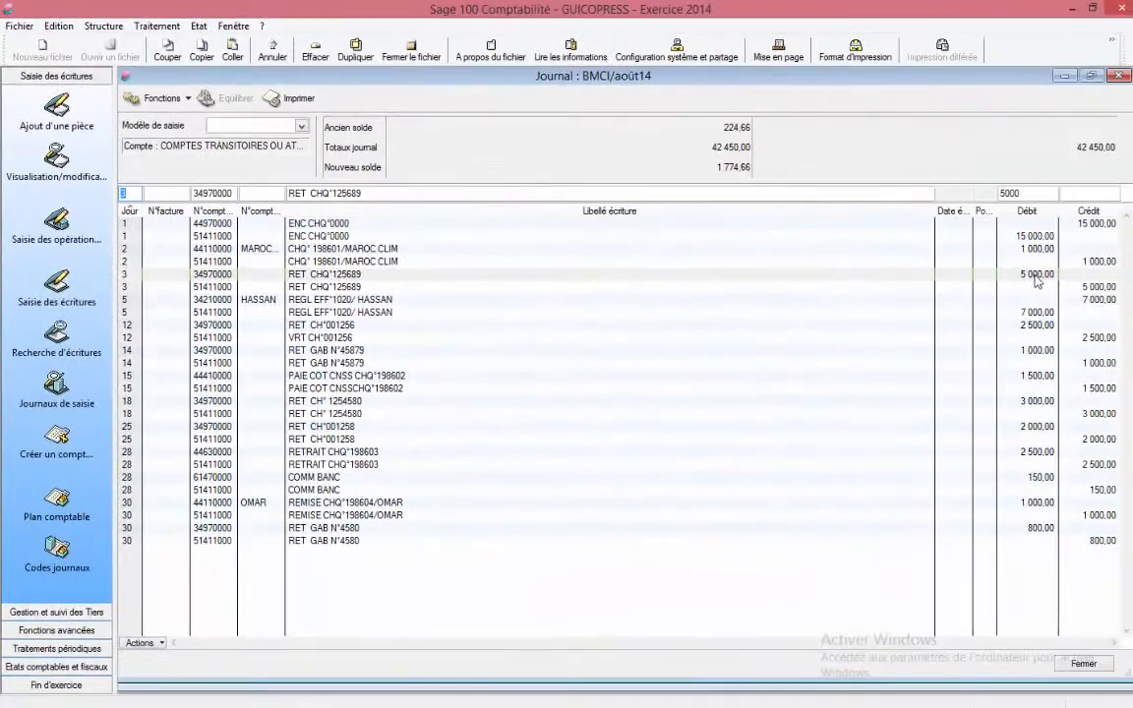
pyautogui.click(221, 329)
pyautogui.doubleClick(224, 329)
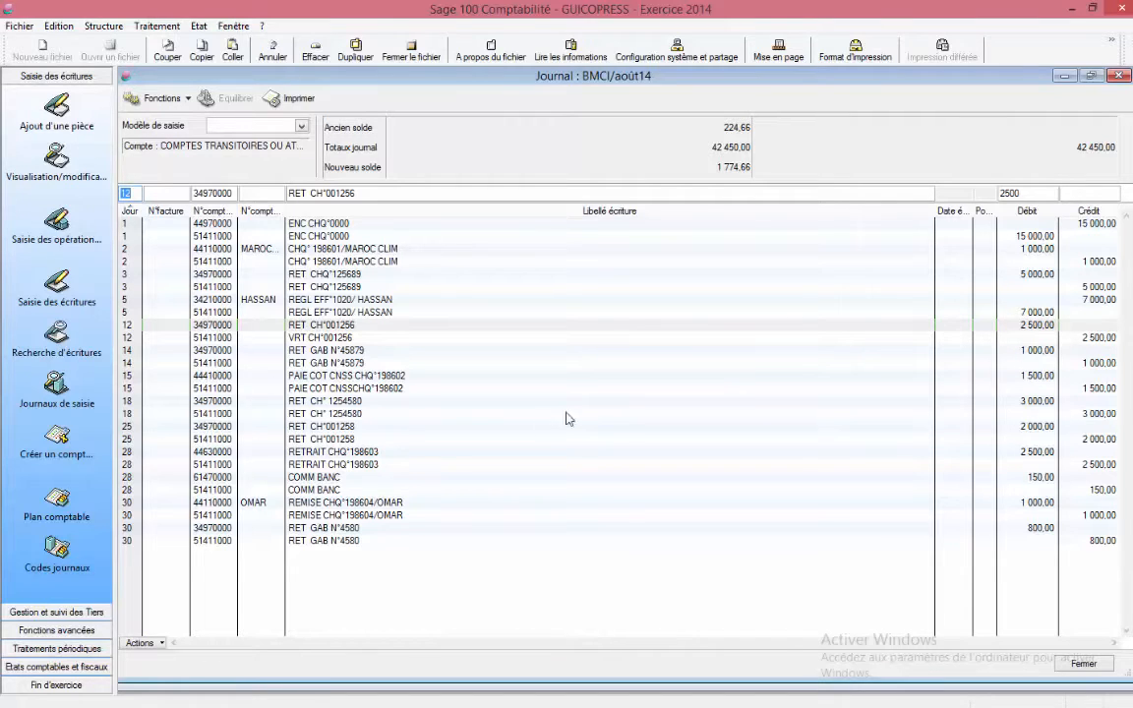
pyautogui.click(201, 403)
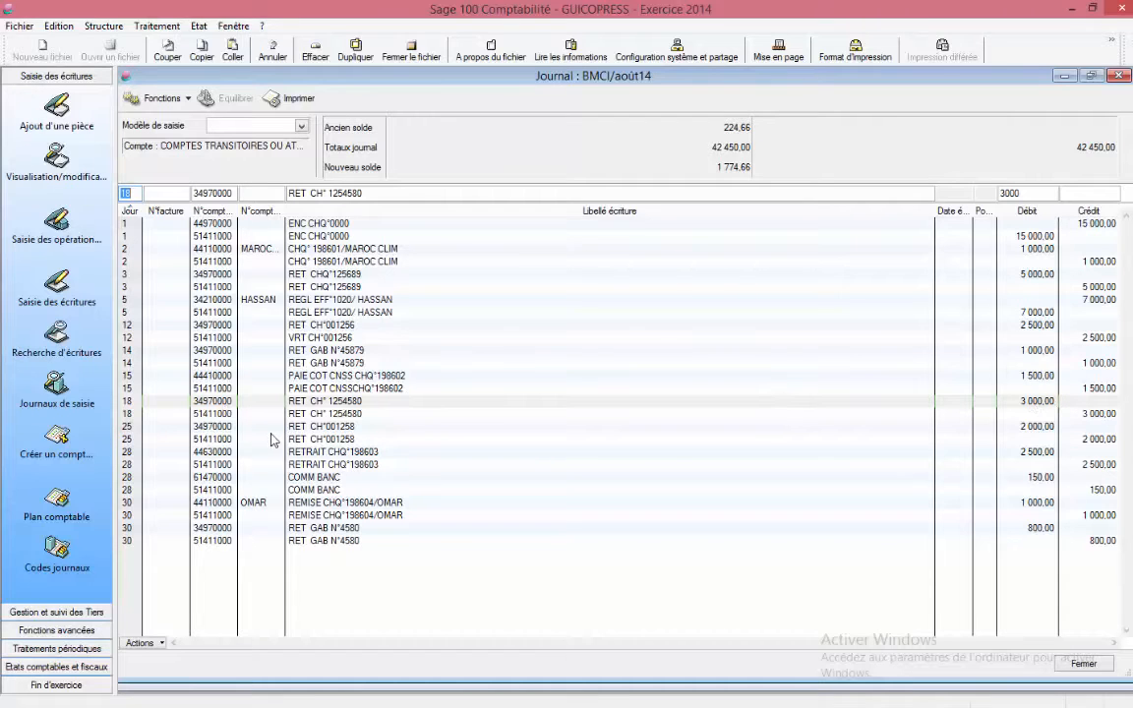
pyautogui.click(222, 429)
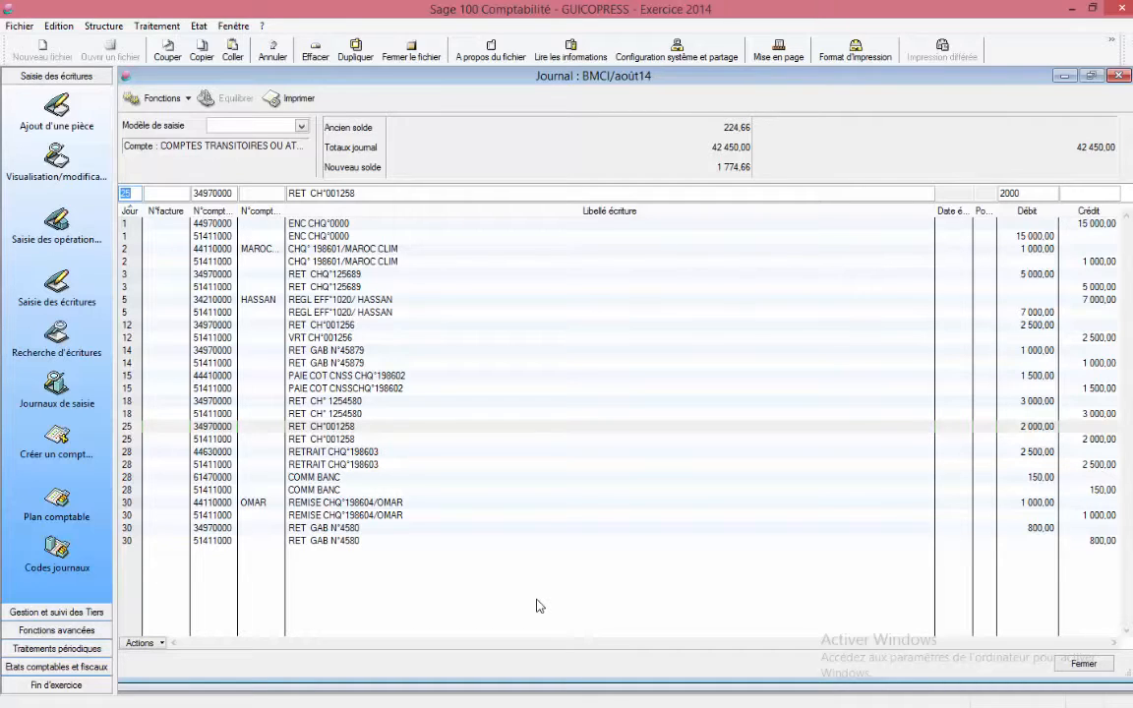
pyautogui.click(349, 274)
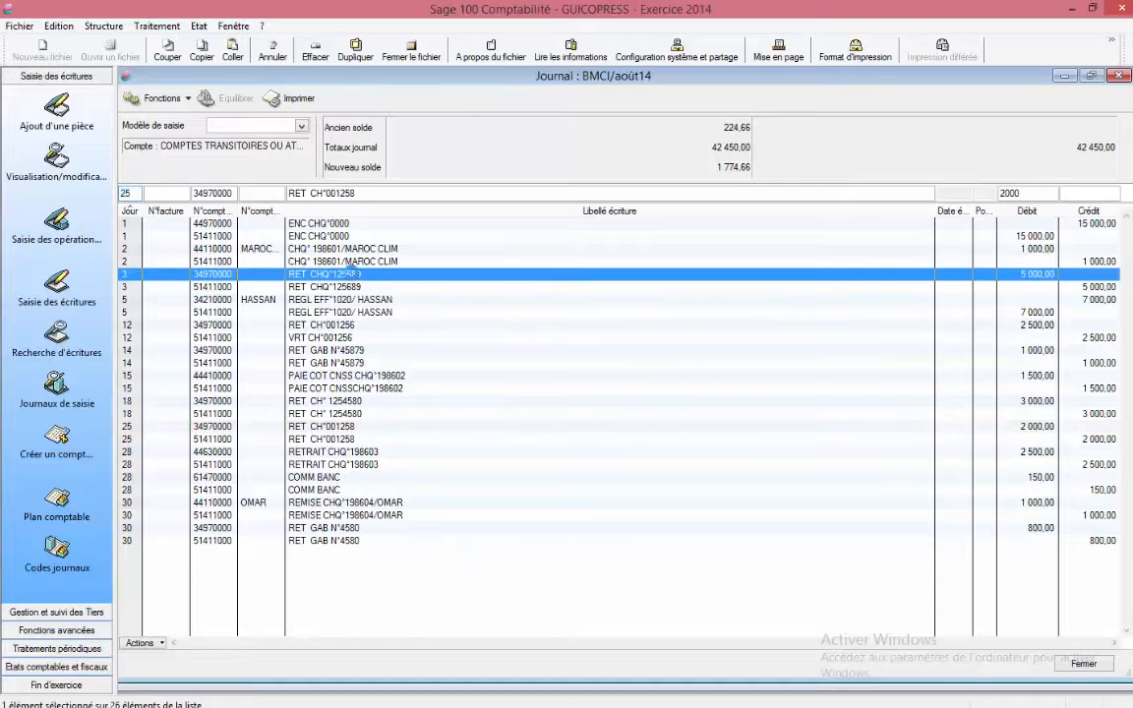
pyautogui.doubleClick(351, 272)
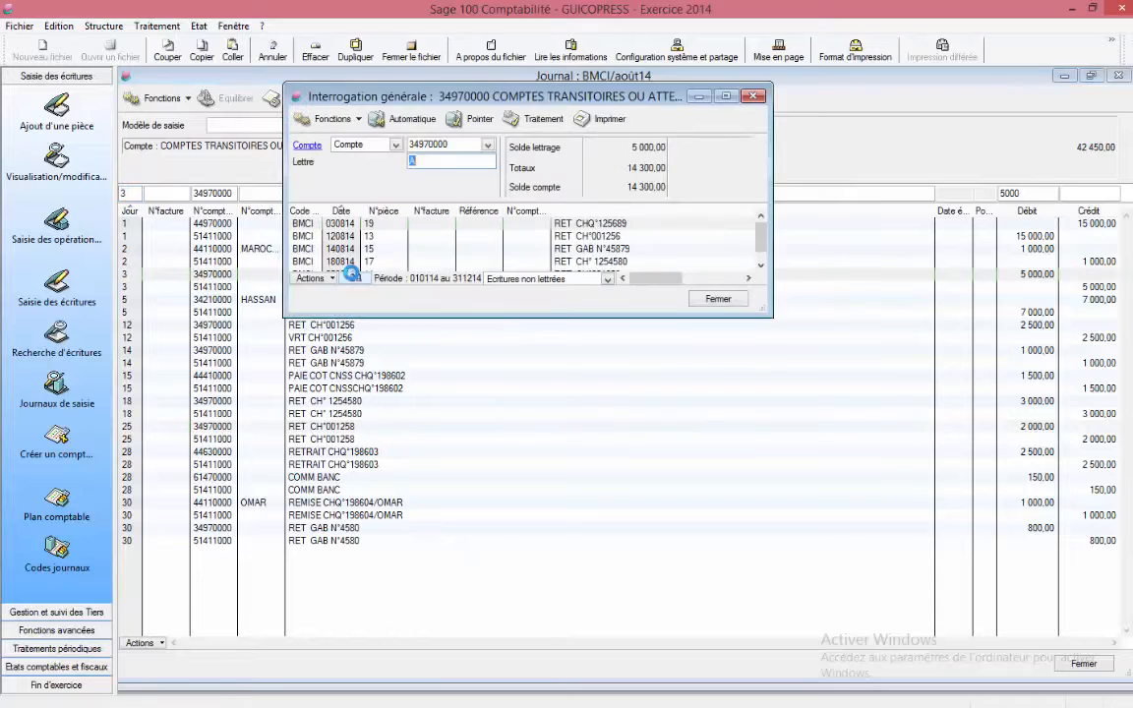
pyautogui.click(757, 97)
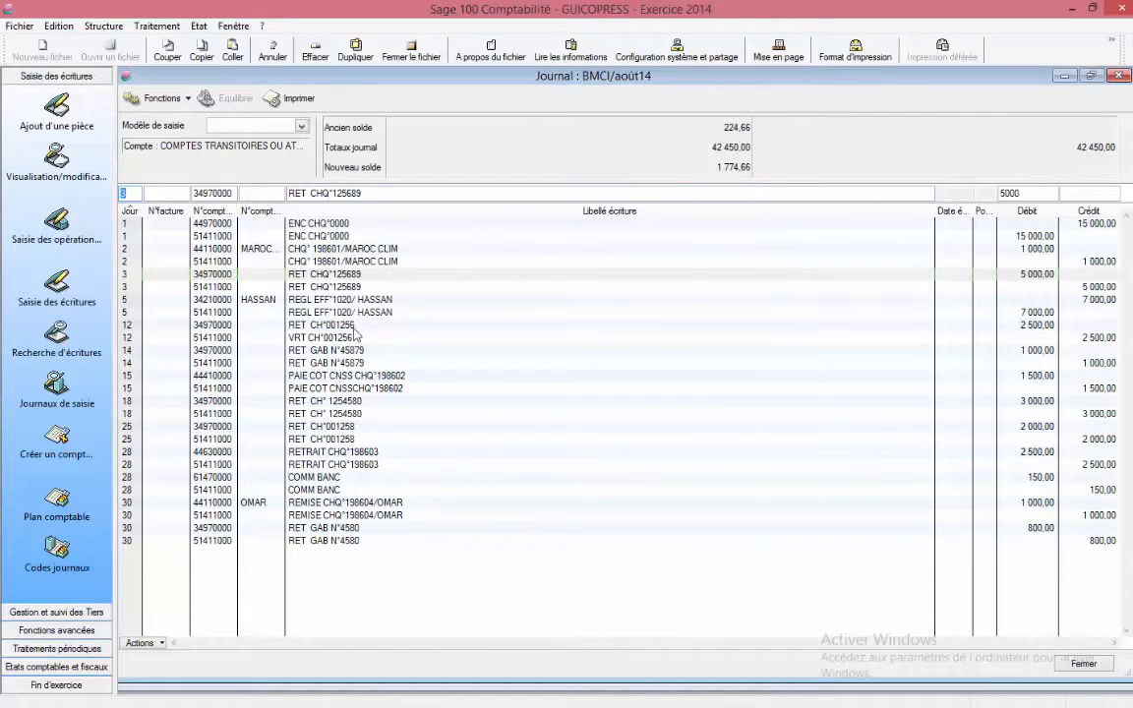
pyautogui.doubleClick(355, 327)
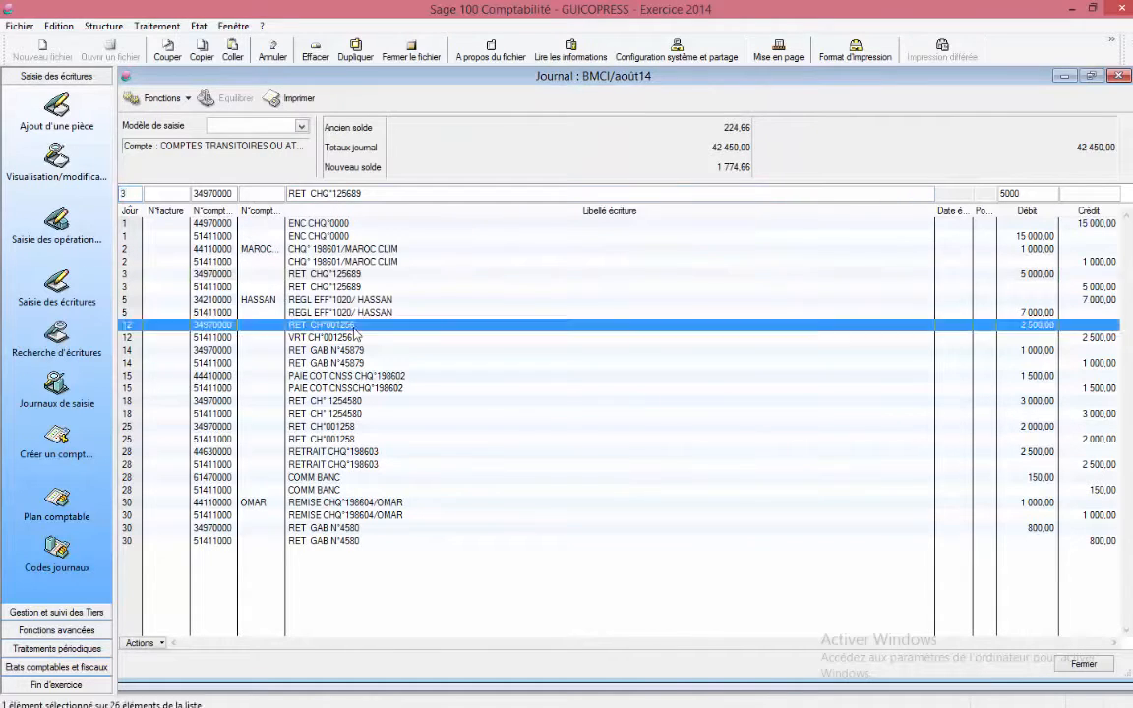
pyautogui.doubleClick(306, 402)
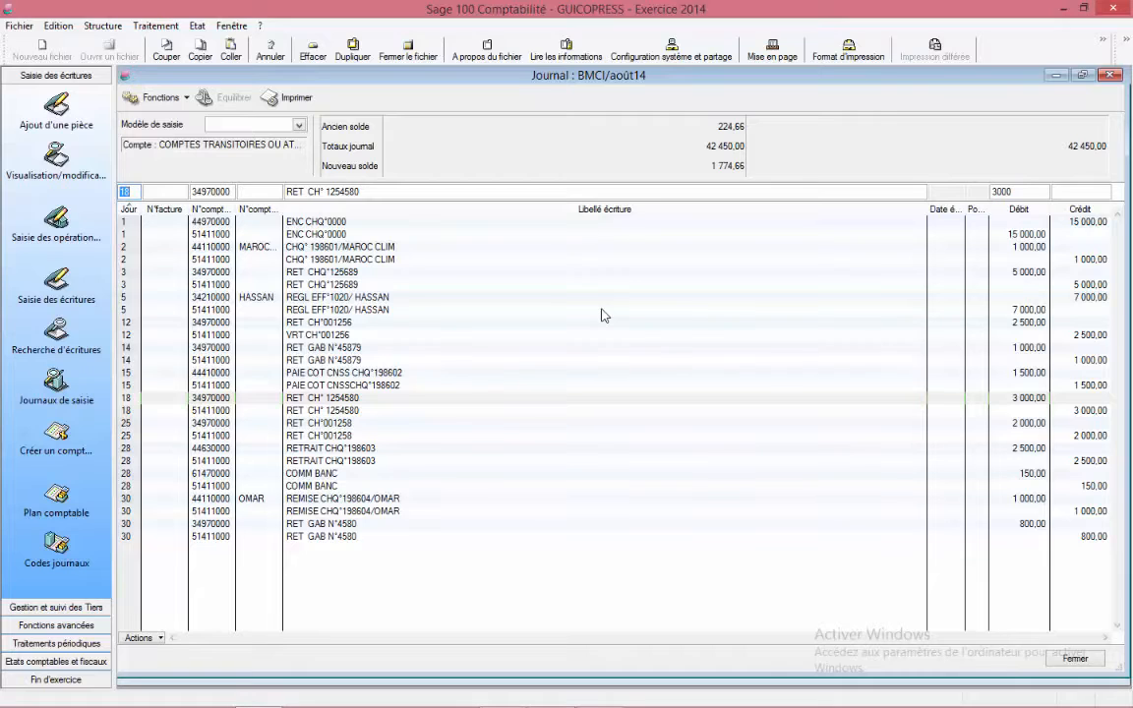
pyautogui.click(225, 275)
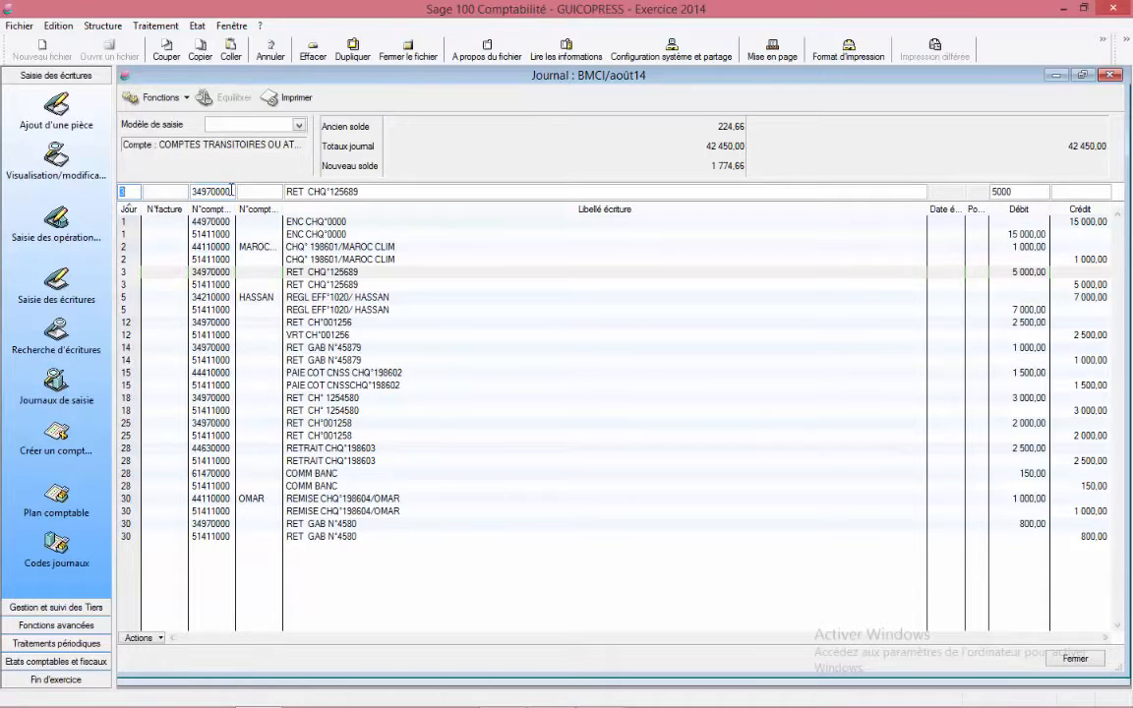
# Step: Open Interrogation et lettrage on account 34970000 to review its unlettered entries, then close it
pyautogui.click(1110, 76)
pyautogui.click(155, 25)
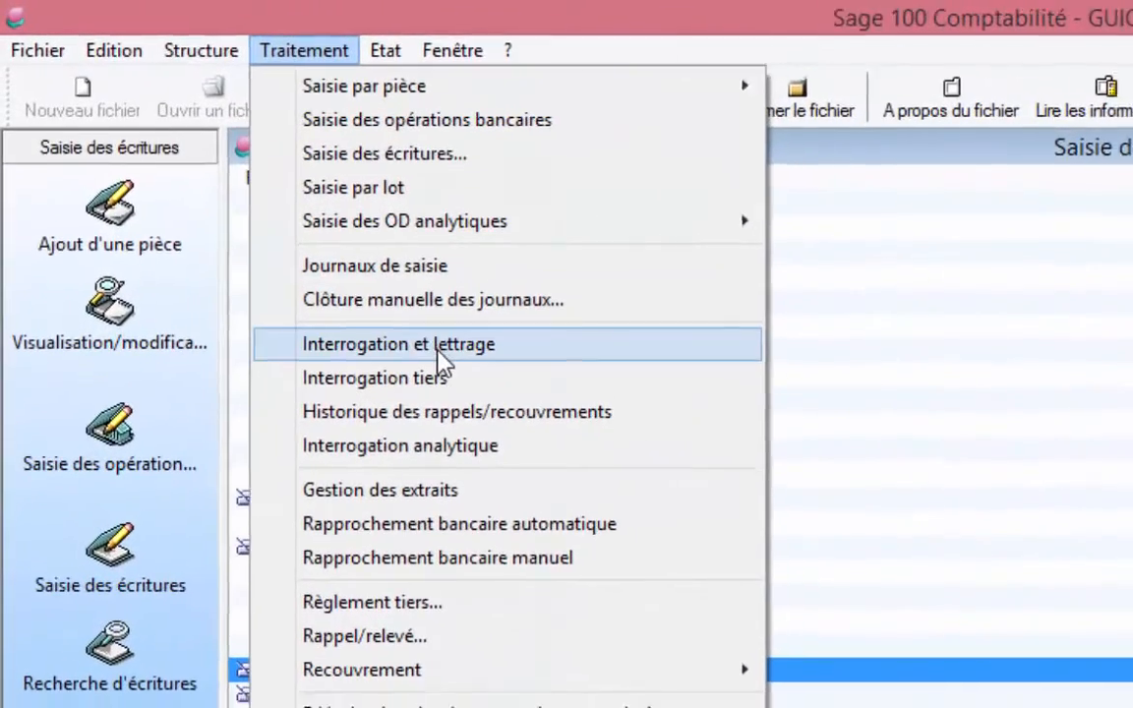
pyautogui.click(340, 263)
pyautogui.write('3497')
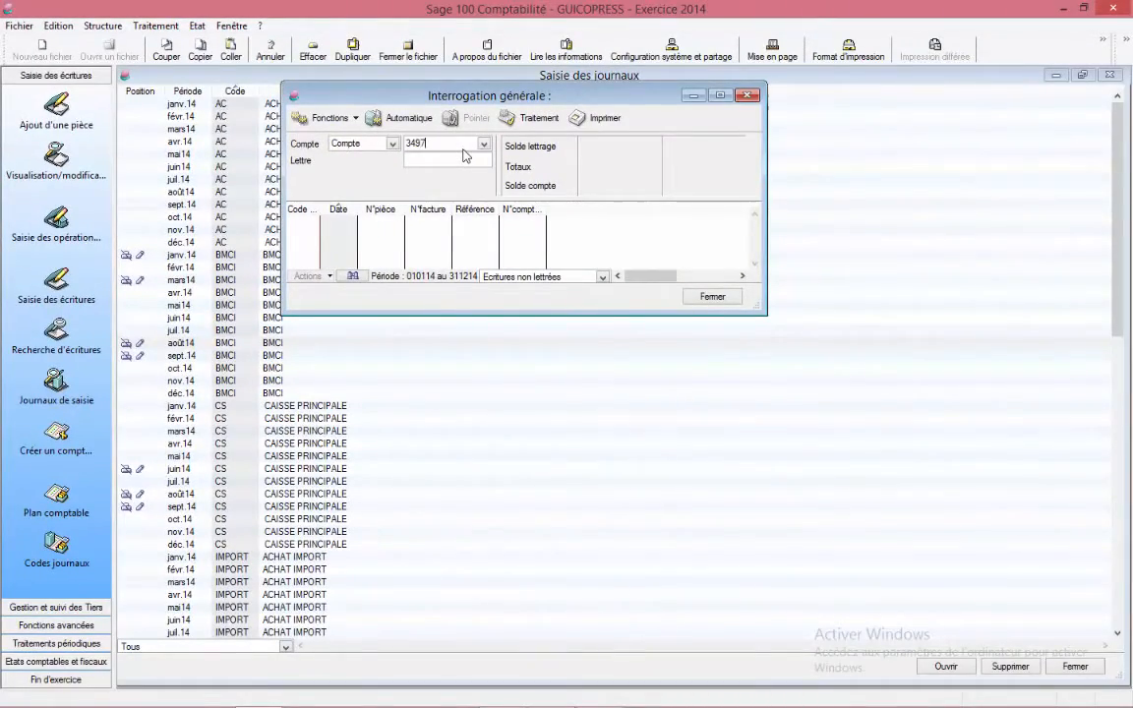
pyautogui.press('Tab')
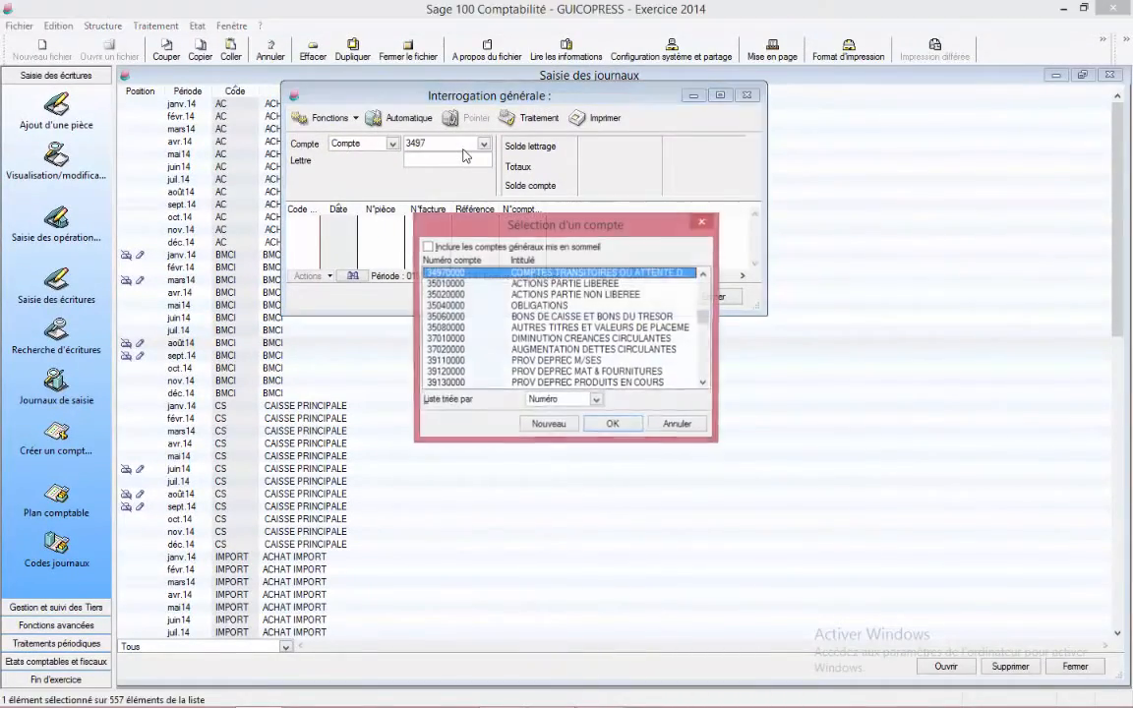
pyautogui.press('Return')
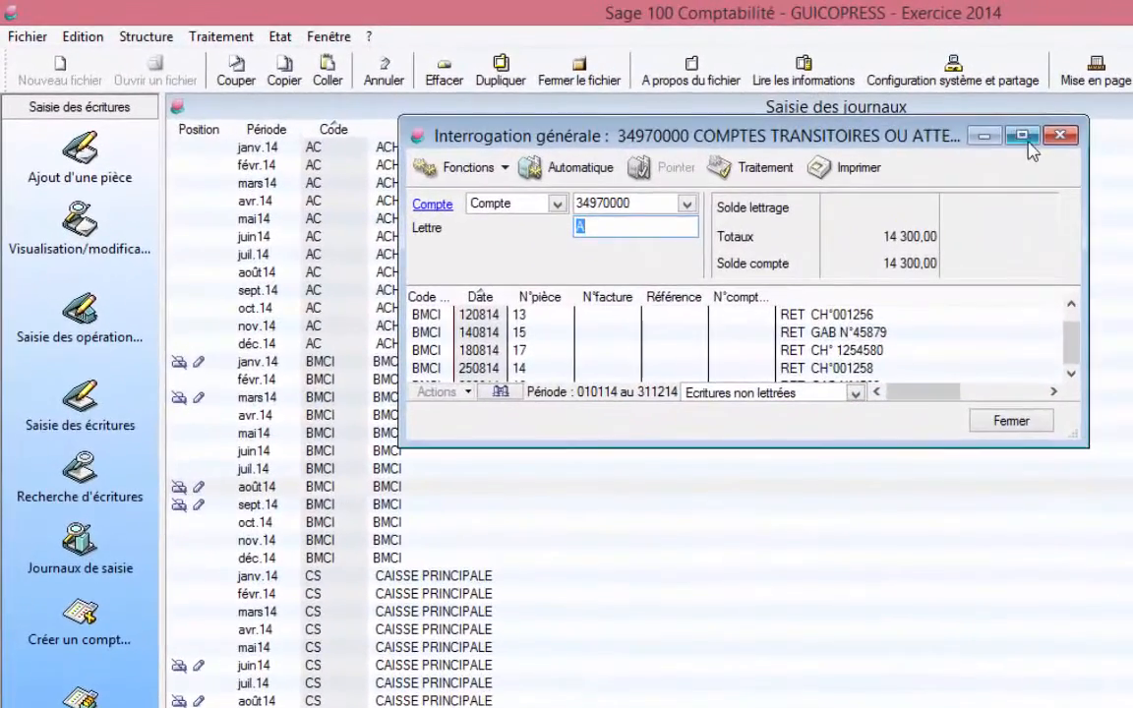
pyautogui.click(1023, 136)
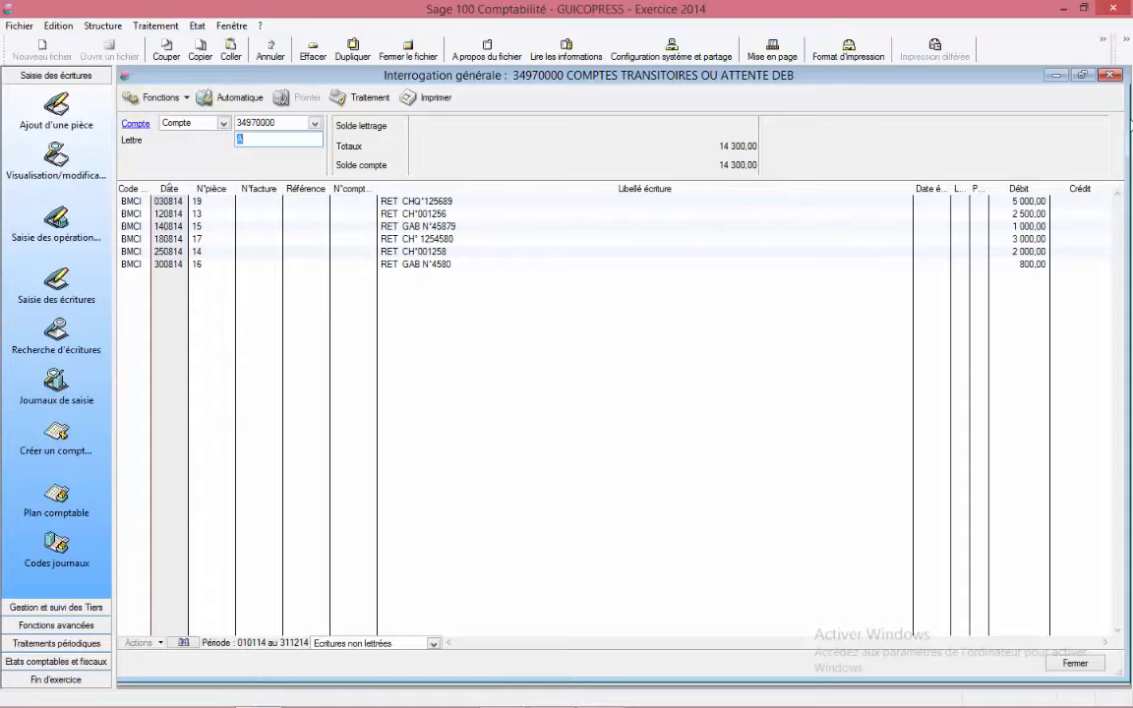
pyautogui.click(1111, 76)
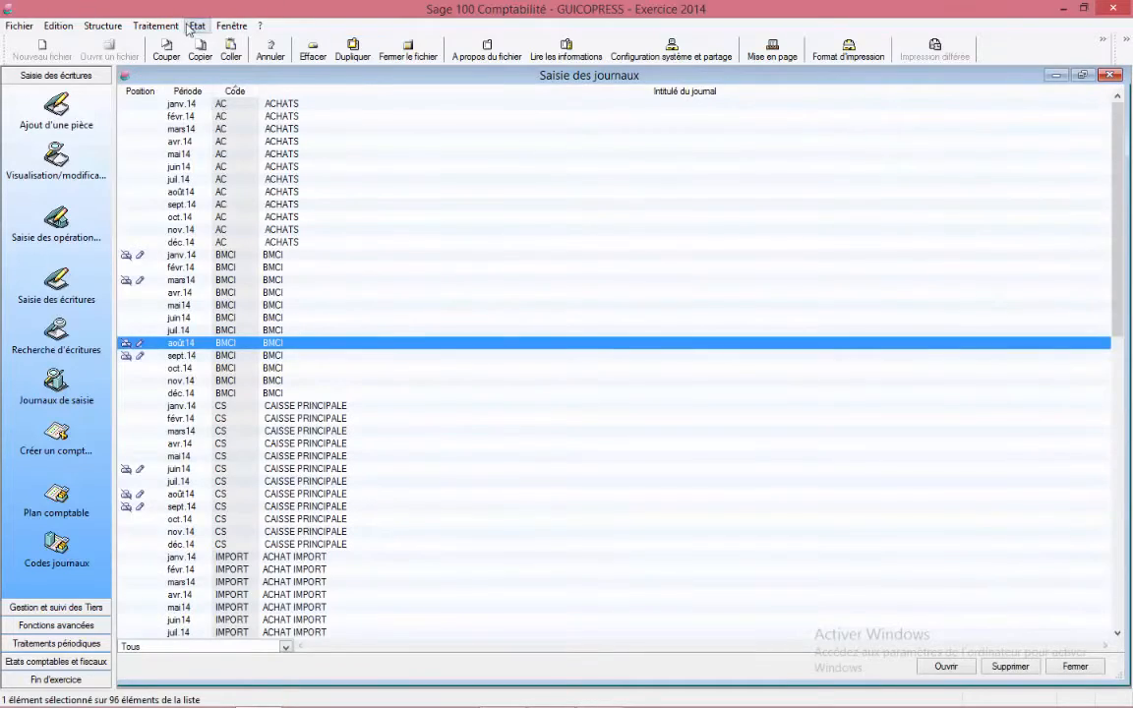
# Step: Start Réimputation of general entries and filter on the Trésorerie journal type with journal code BMCI
pyautogui.click(157, 26)
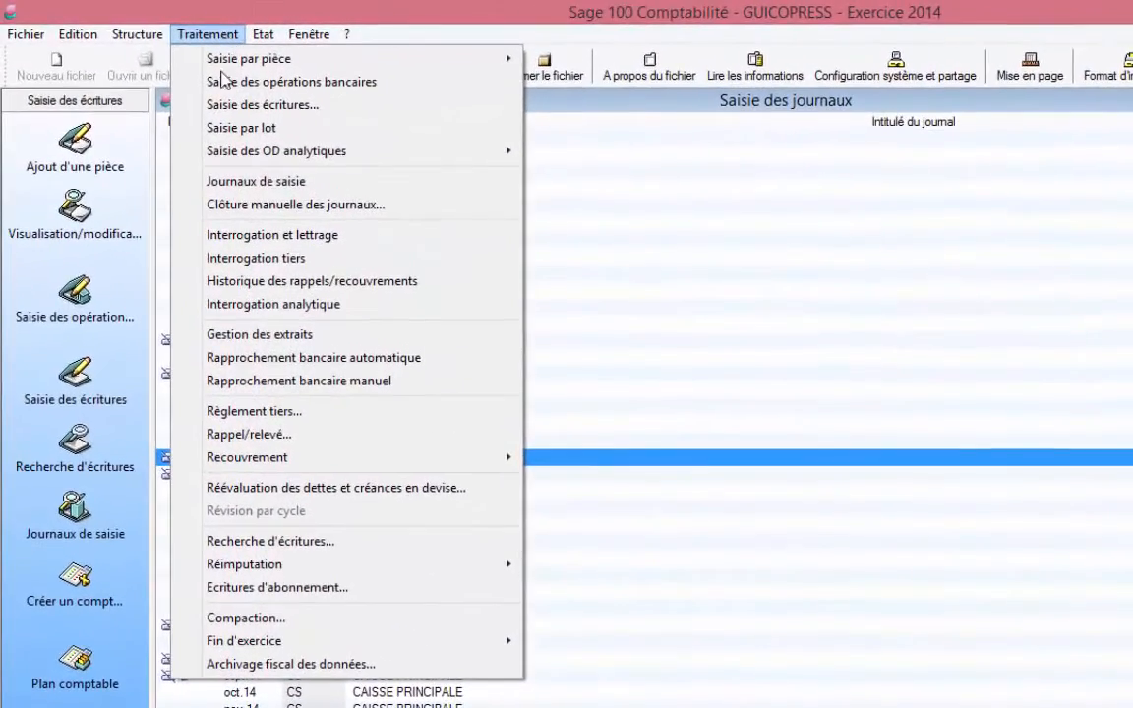
pyautogui.moveTo(316, 574)
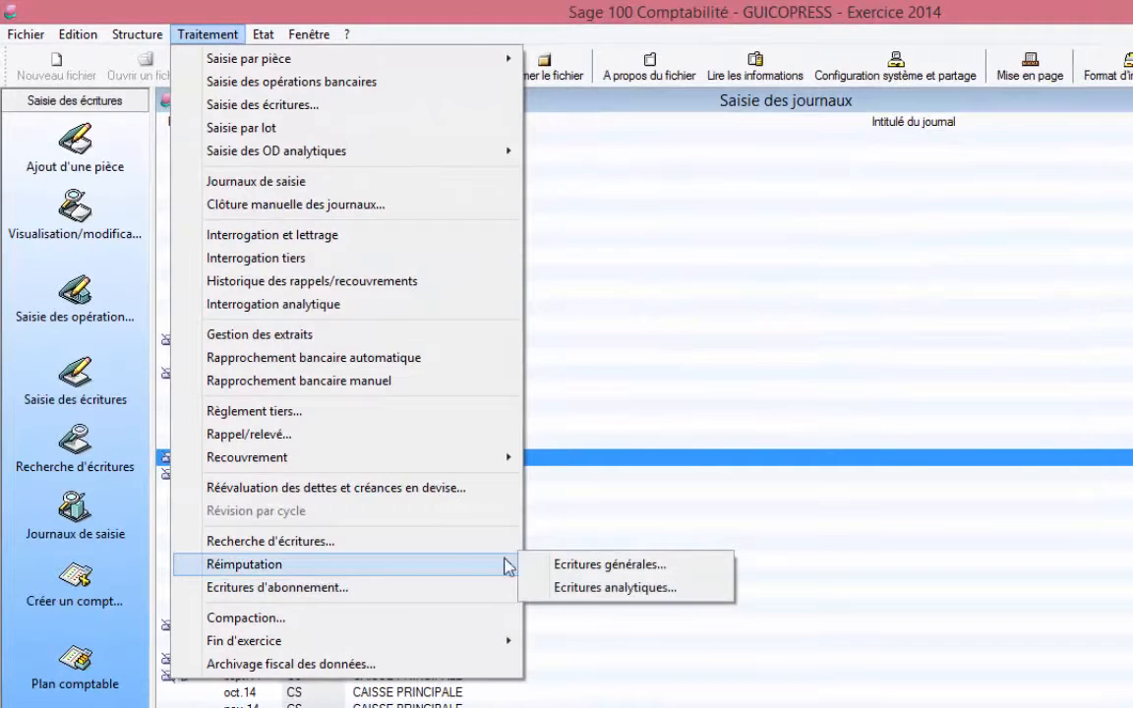
pyautogui.click(576, 569)
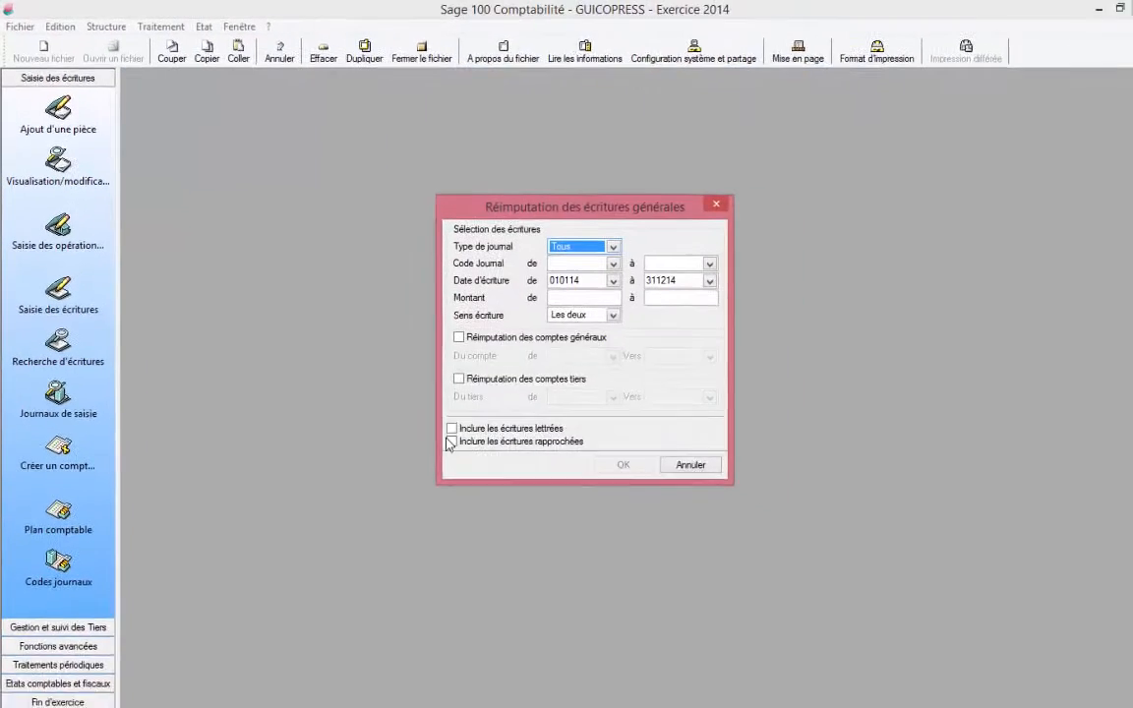
pyautogui.moveTo(645, 200); pyautogui.dragTo(519, 114)
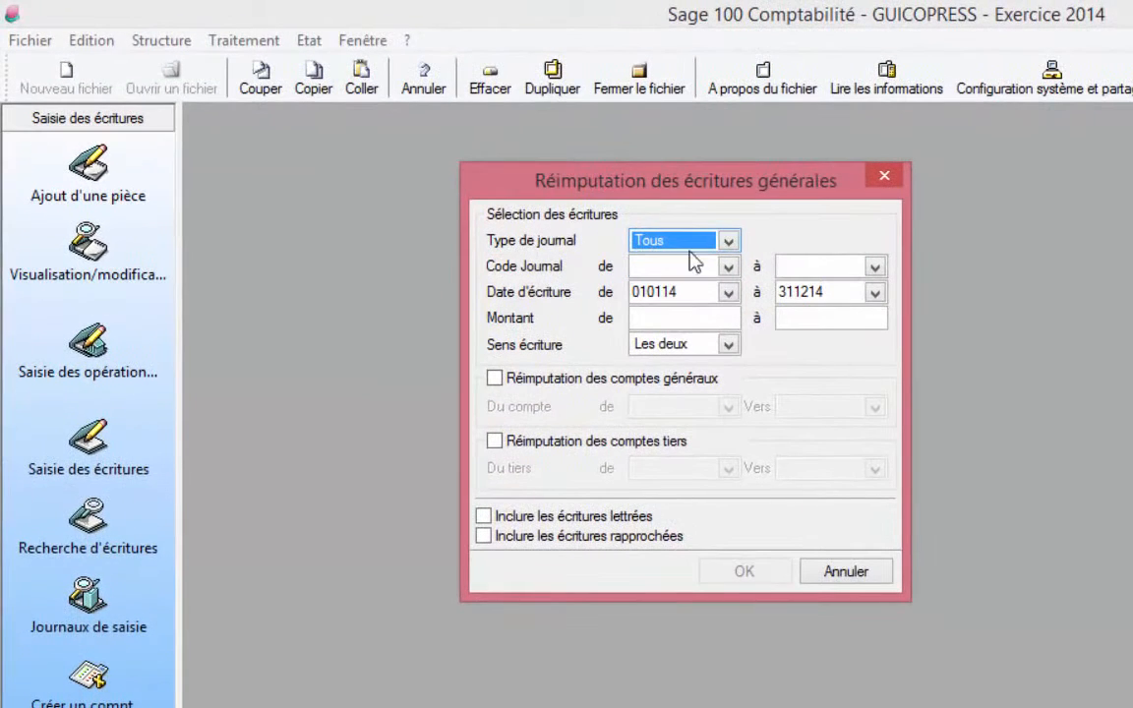
pyautogui.click(728, 241)
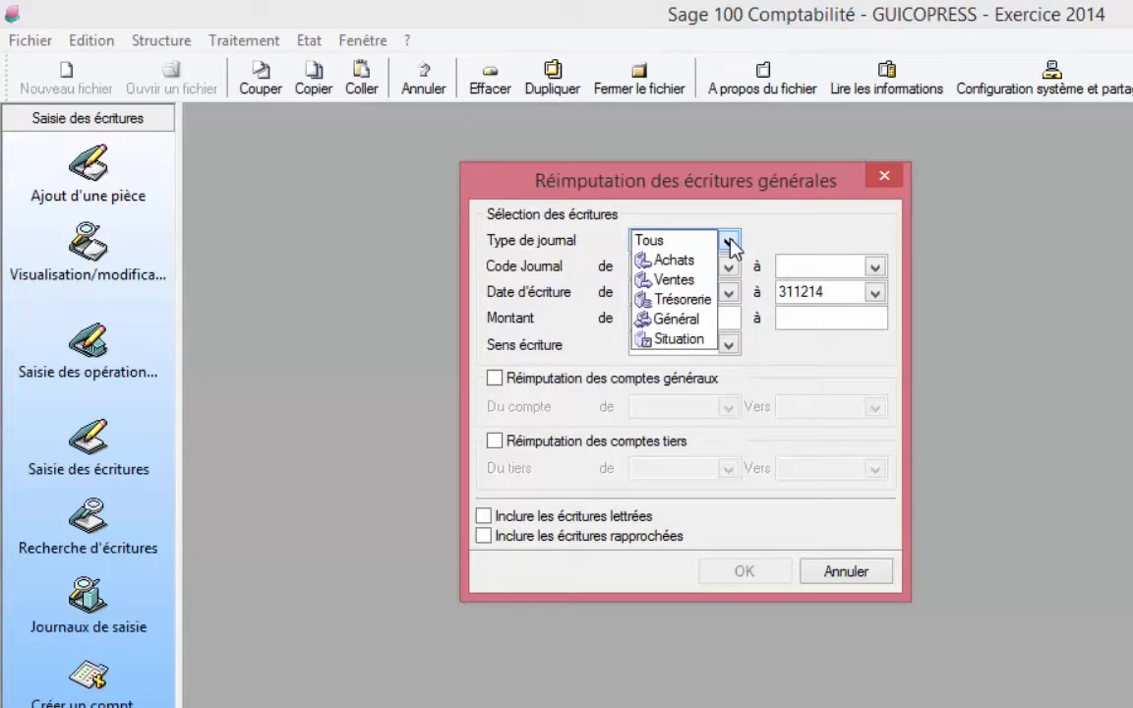
pyautogui.click(688, 299)
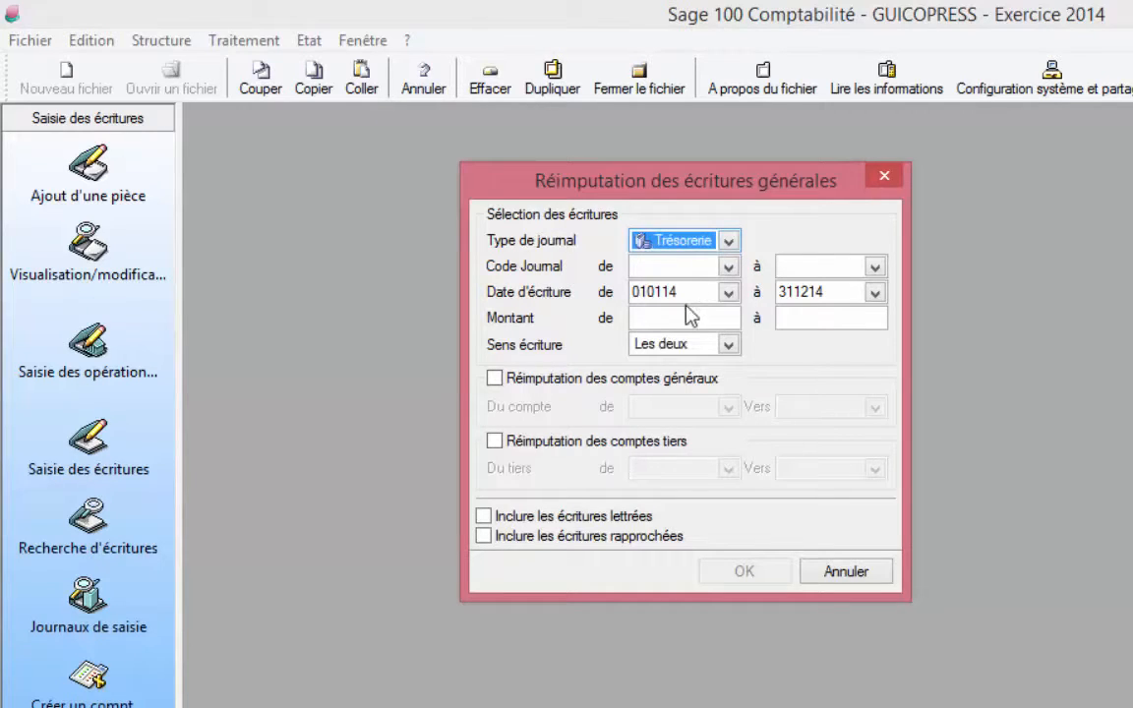
pyautogui.click(727, 269)
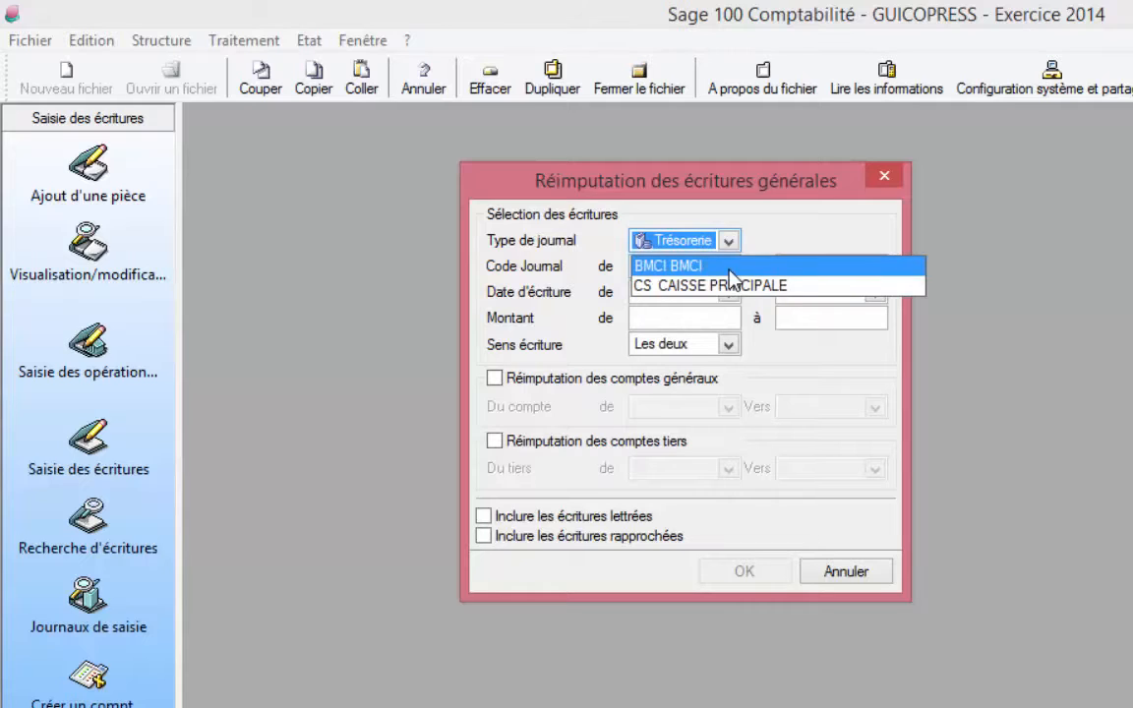
pyautogui.click(730, 268)
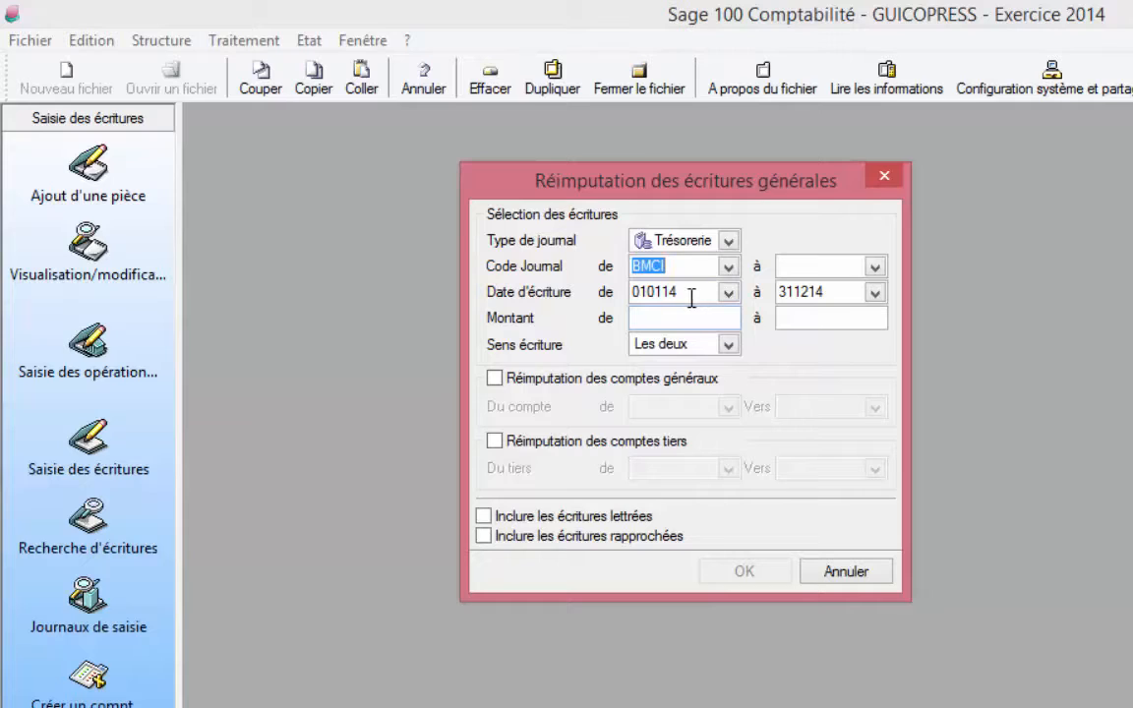
# Step: Set the entry date range from 010814 to 310814
pyautogui.click(626, 292)
pyautogui.moveTo(626, 292); pyautogui.dragTo(605, 293)
pyautogui.write('0')
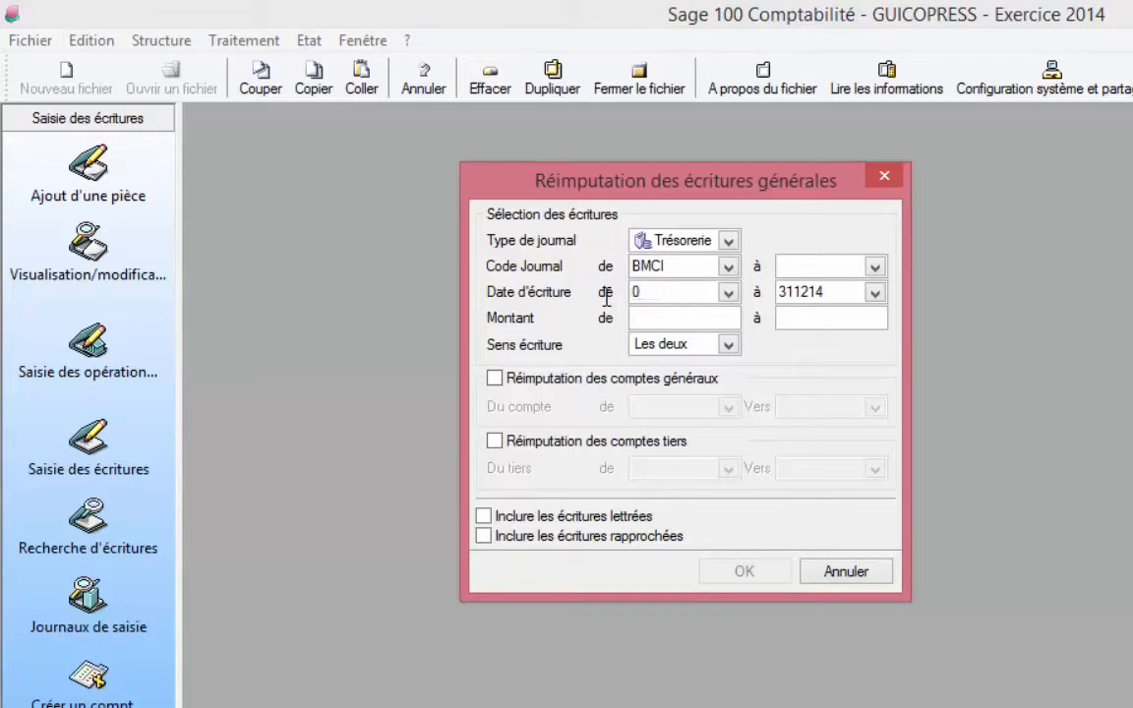
pyautogui.write('10814')
pyautogui.press('Tab')
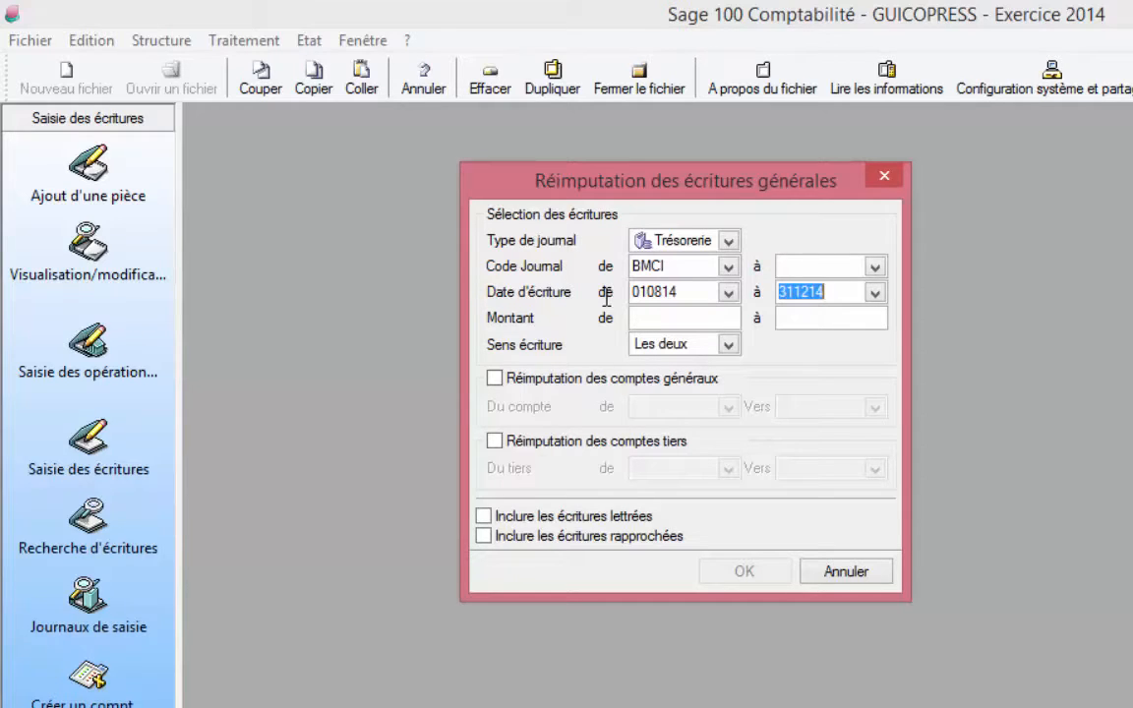
pyautogui.write('310')
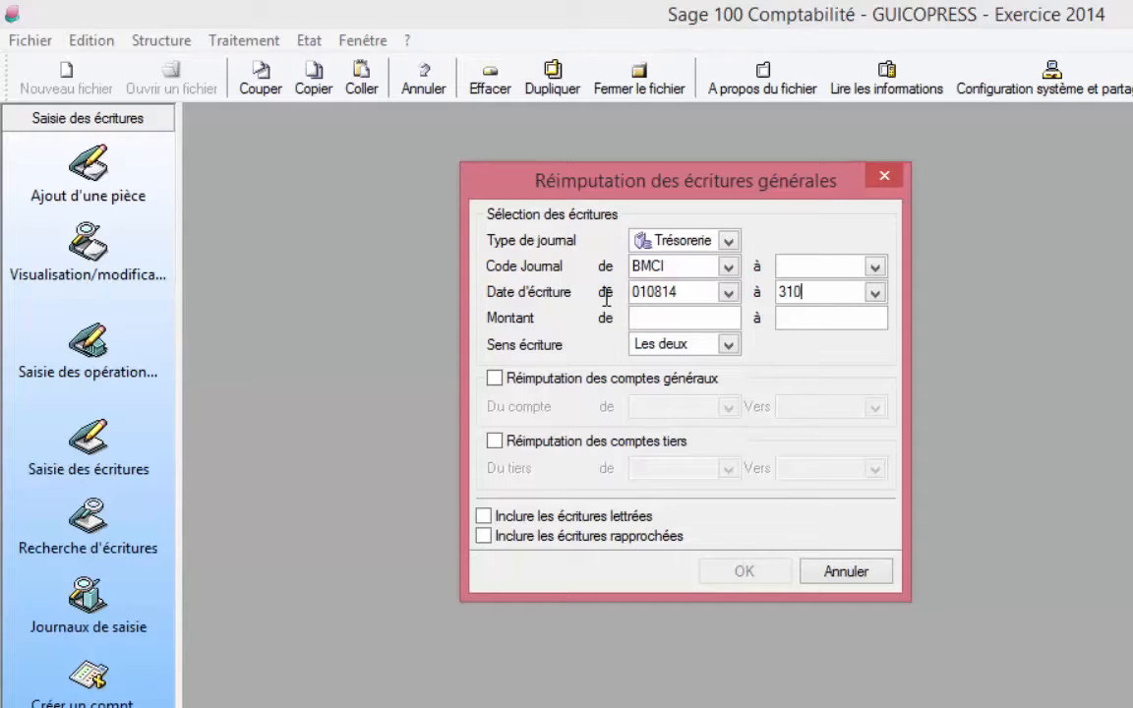
pyautogui.write('814')
pyautogui.click(687, 325)
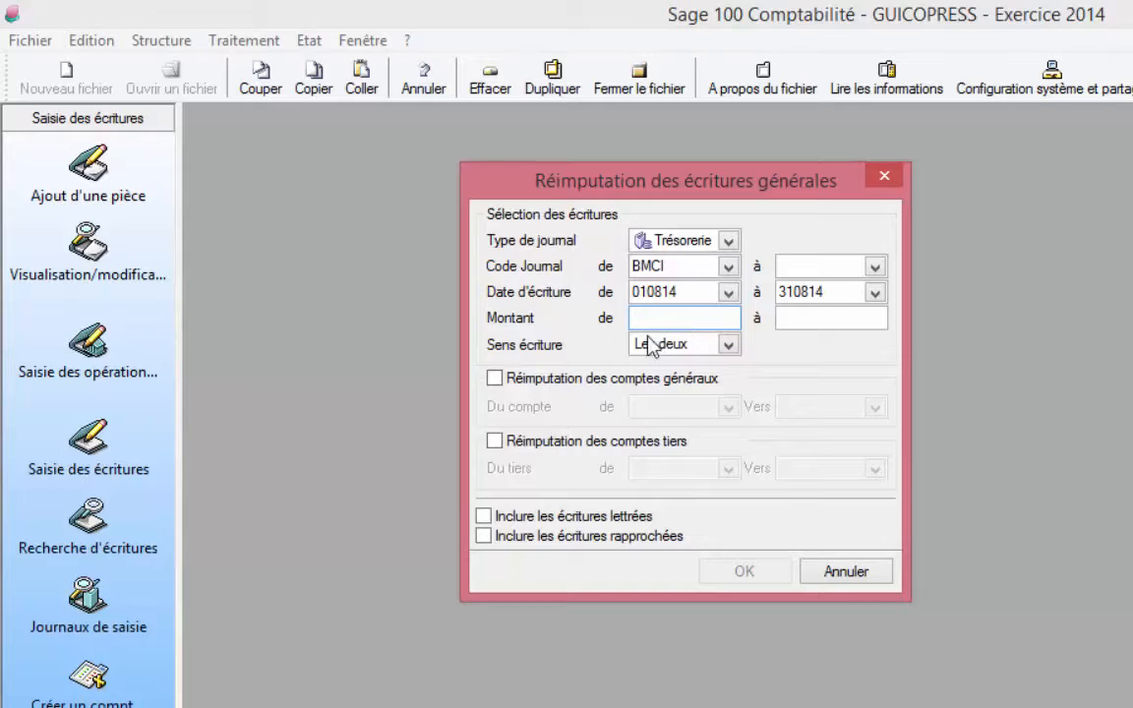
pyautogui.click(729, 345)
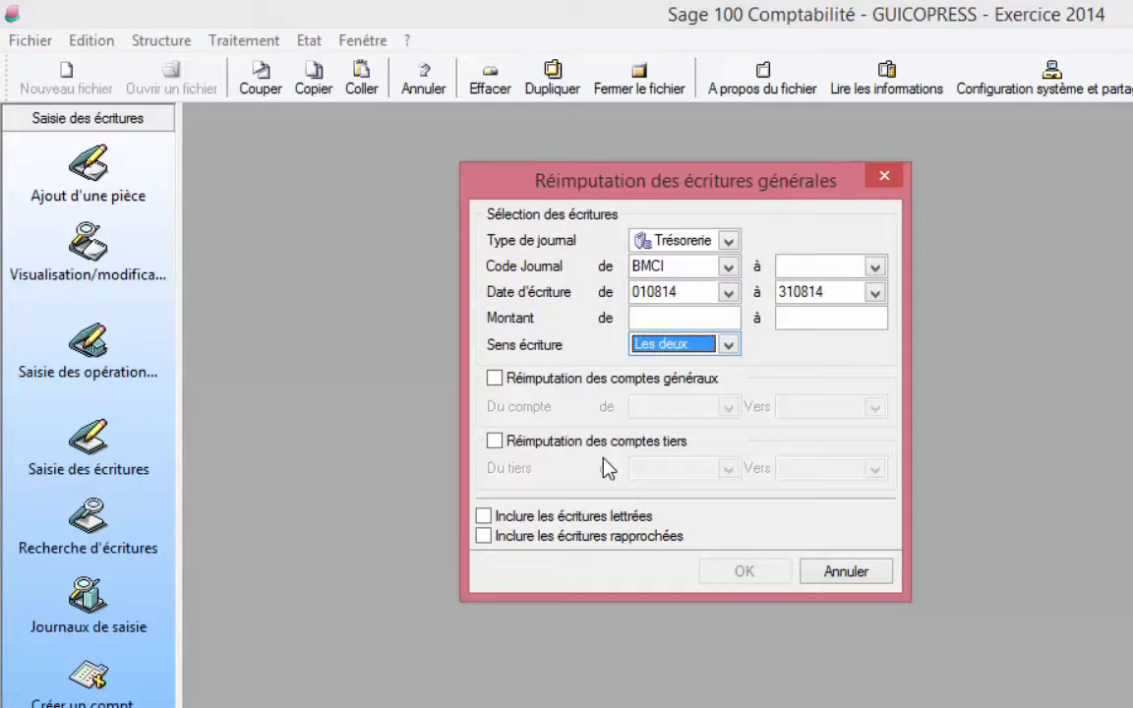
pyautogui.click(499, 444)
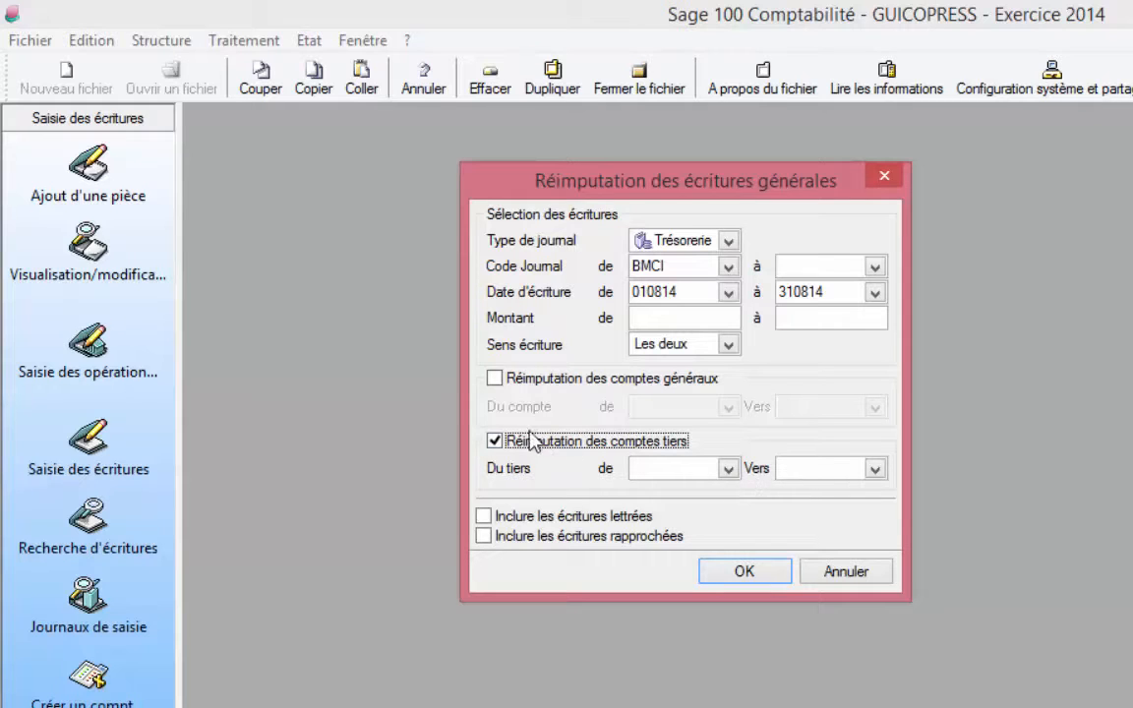
pyautogui.click(494, 442)
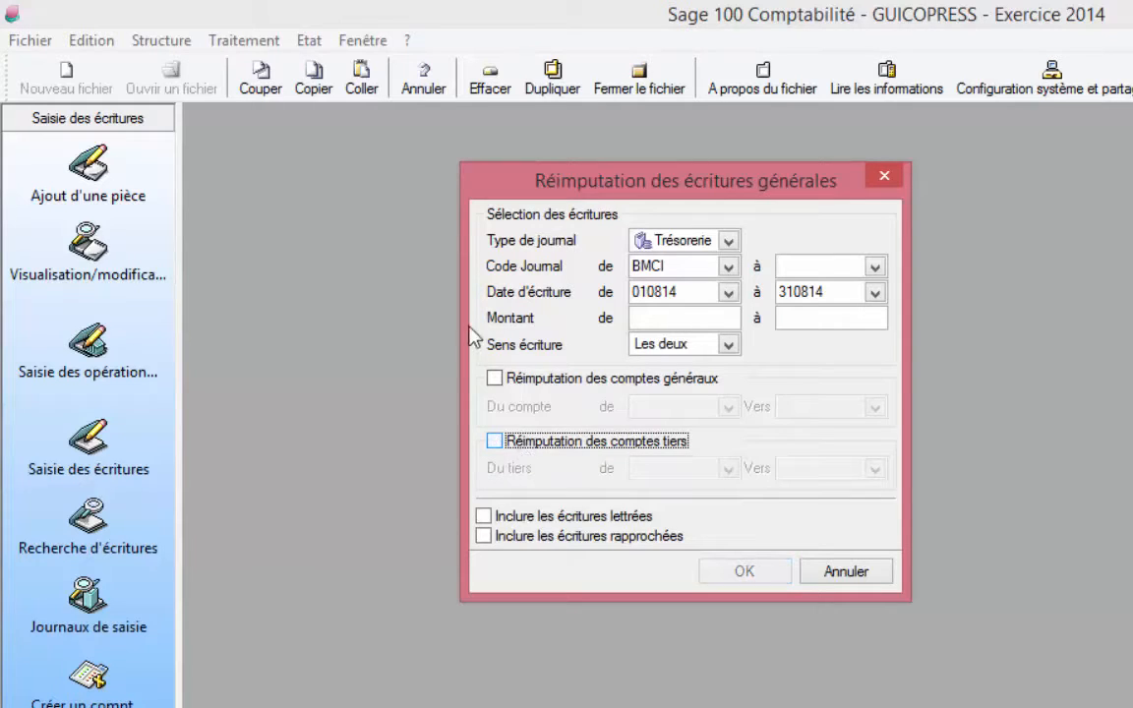
# Step: Enable reimputation of general accounts and choose 34970000 as the source account
pyautogui.click(494, 378)
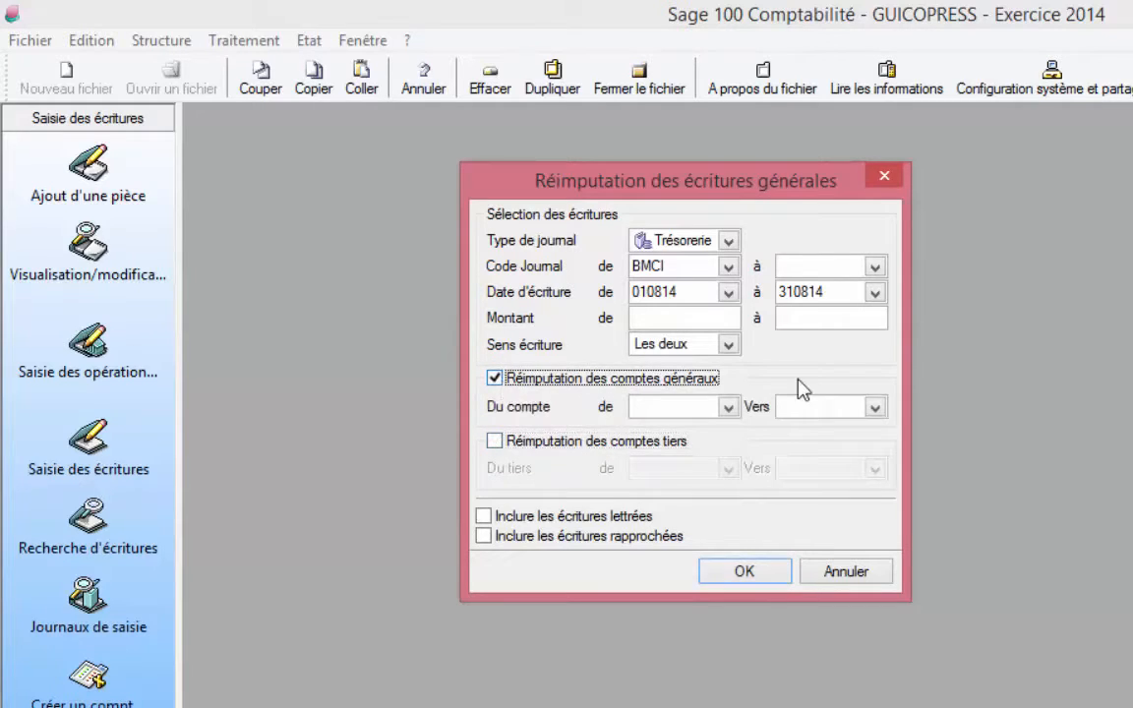
pyautogui.click(681, 406)
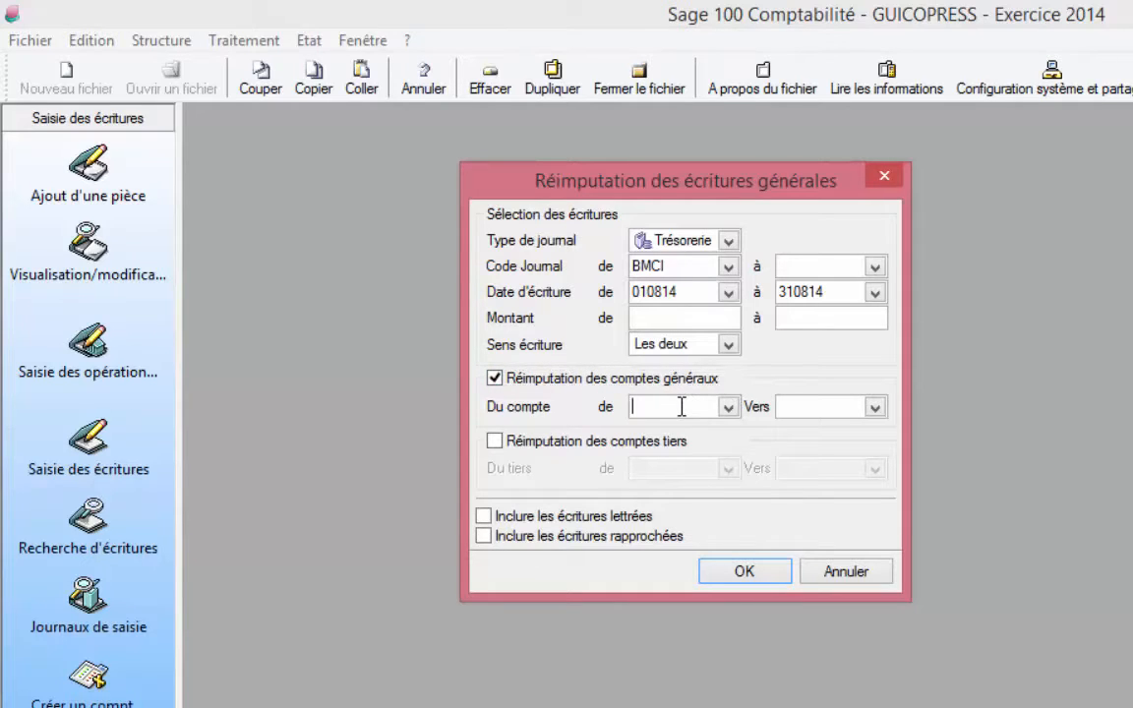
pyautogui.write('3497')
pyautogui.click(729, 407)
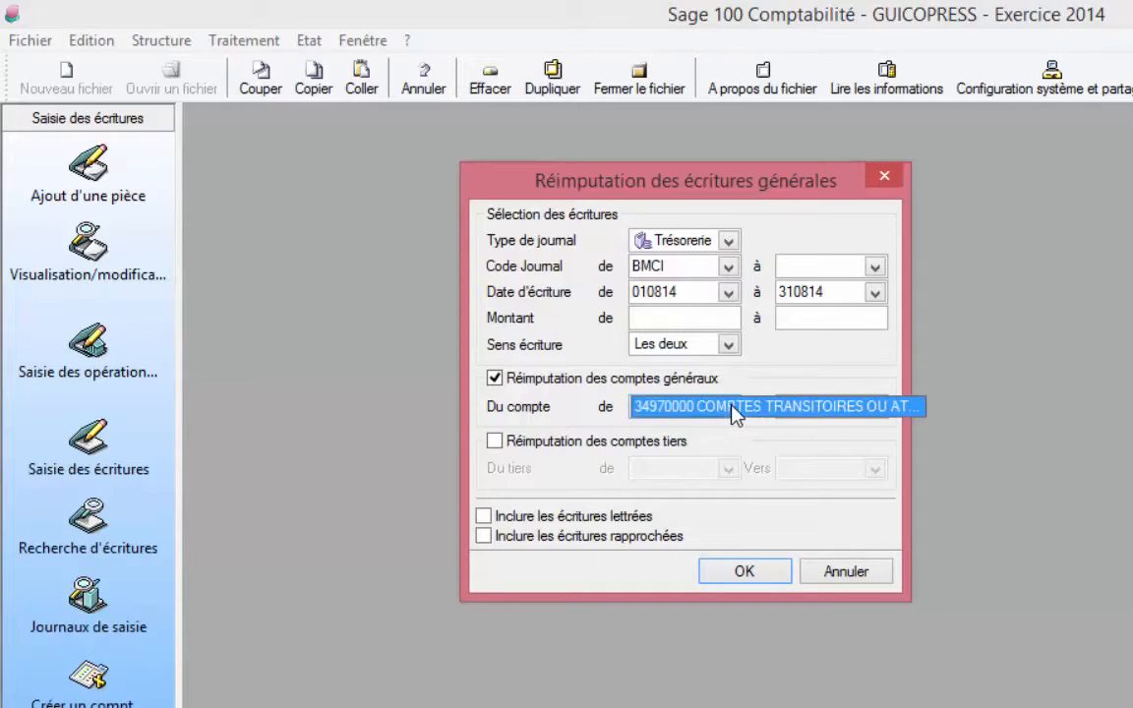
pyautogui.click(734, 413)
pyautogui.click(802, 405)
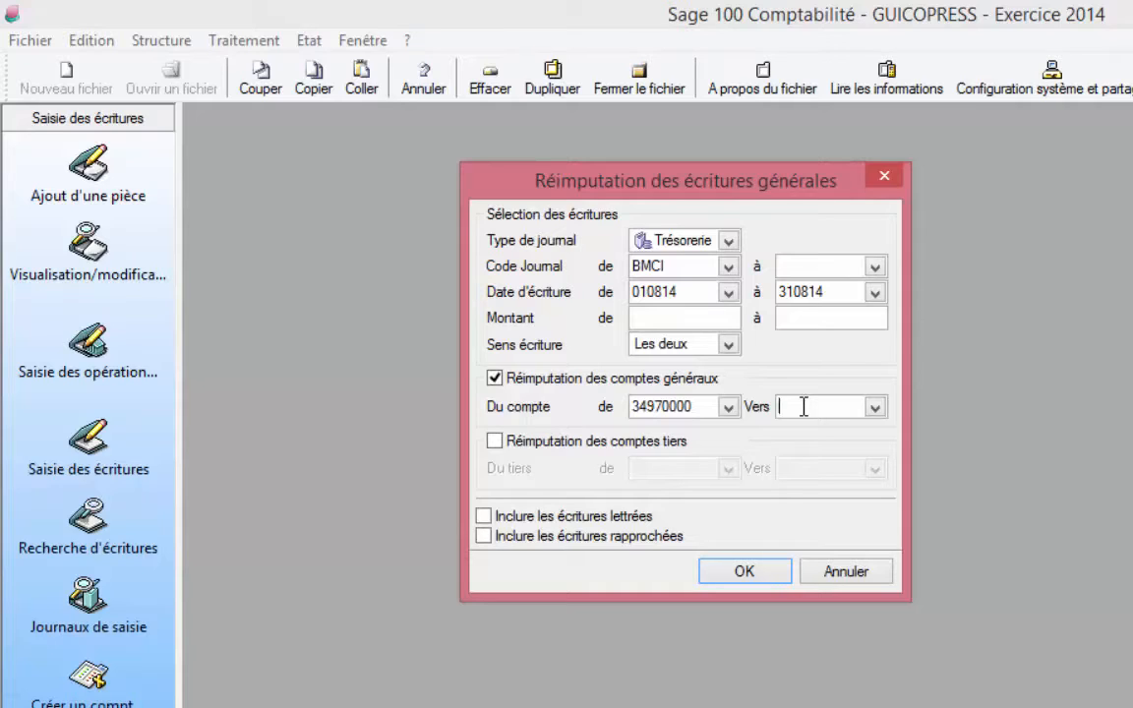
# Step: Set the destination account to 44630000 CCA ASSOCIES CREDITEURS and run the reimputation
pyautogui.write('4463')
pyautogui.click(877, 408)
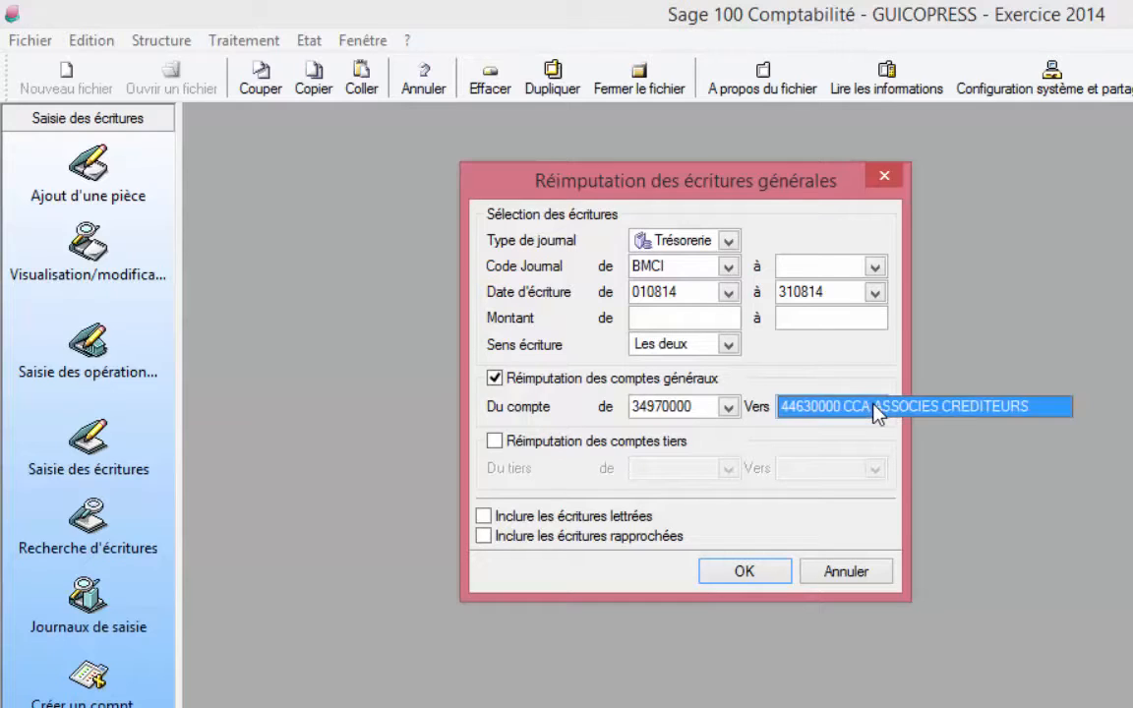
pyautogui.click(877, 409)
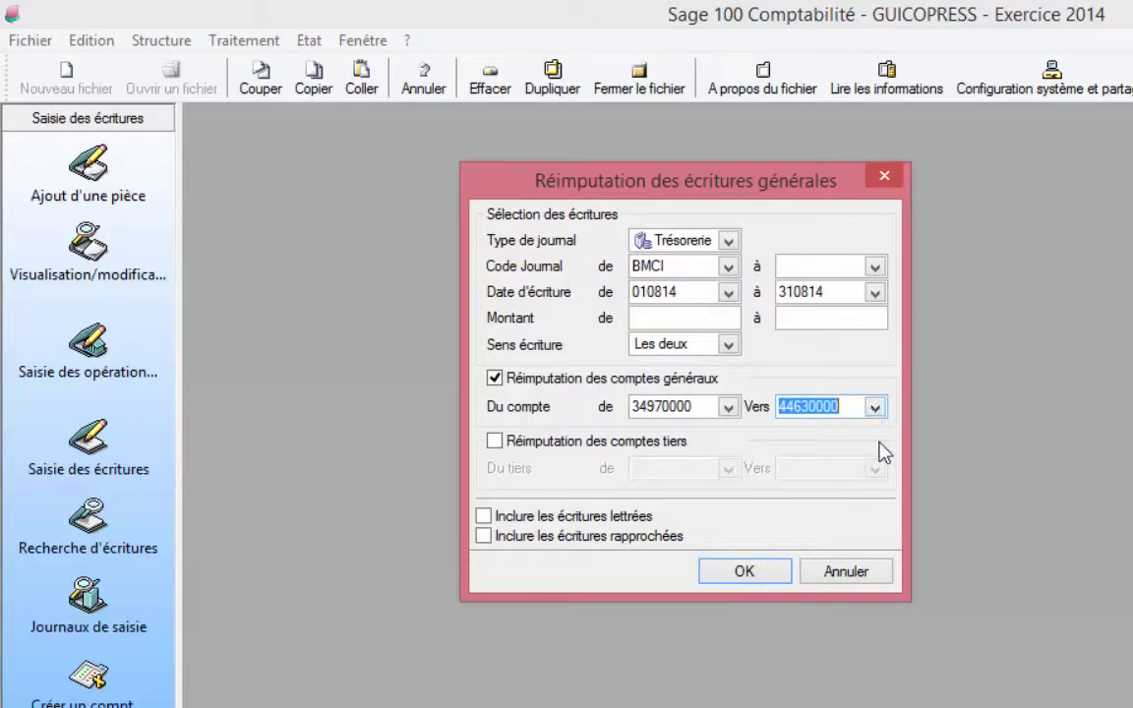
pyautogui.click(745, 573)
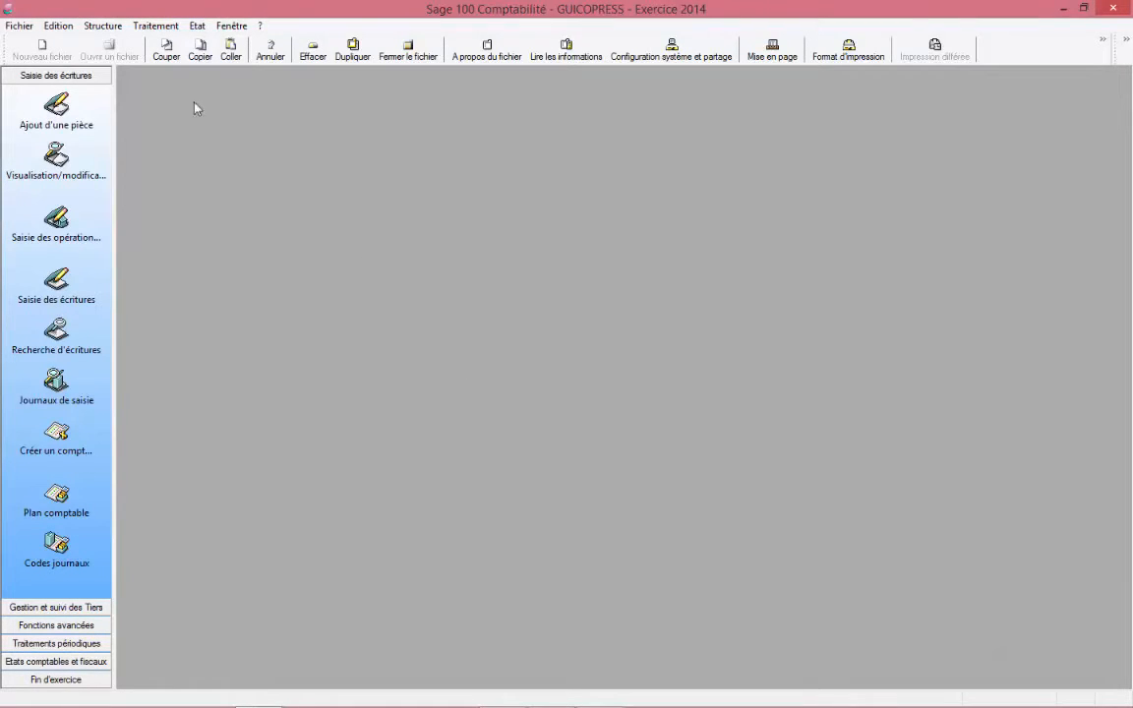
# Step: Open Interrogation et lettrage on account 34970000 to check its remaining unlettered entries, then close it
pyautogui.click(155, 26)
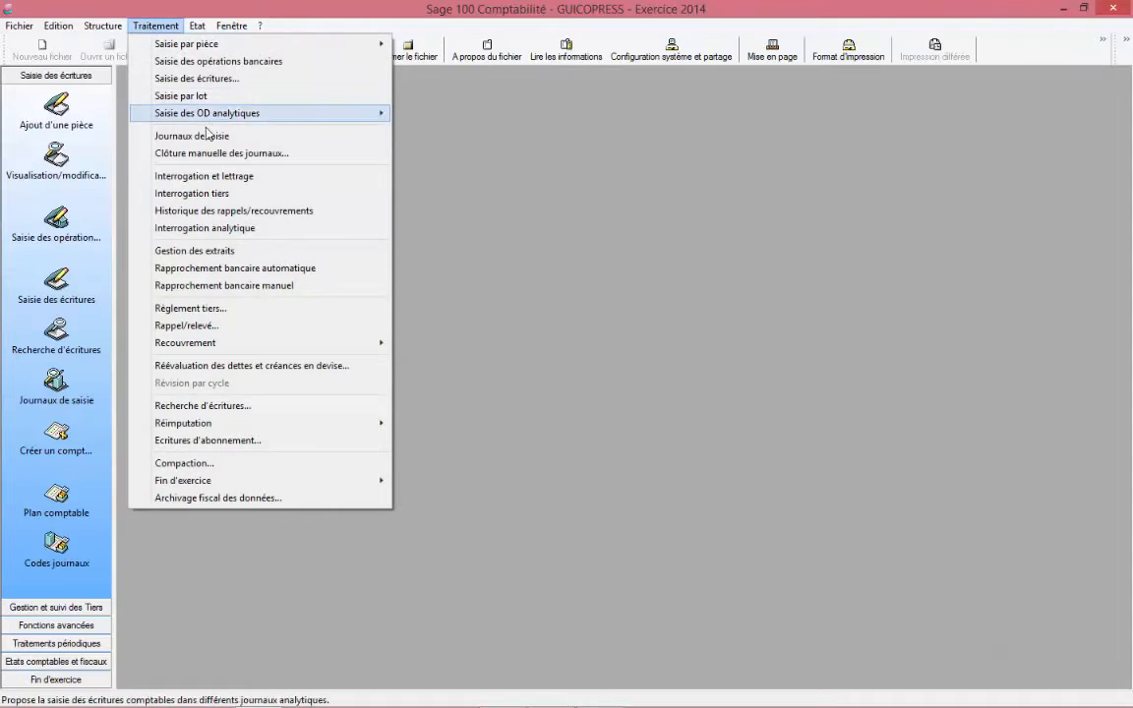
pyautogui.click(207, 176)
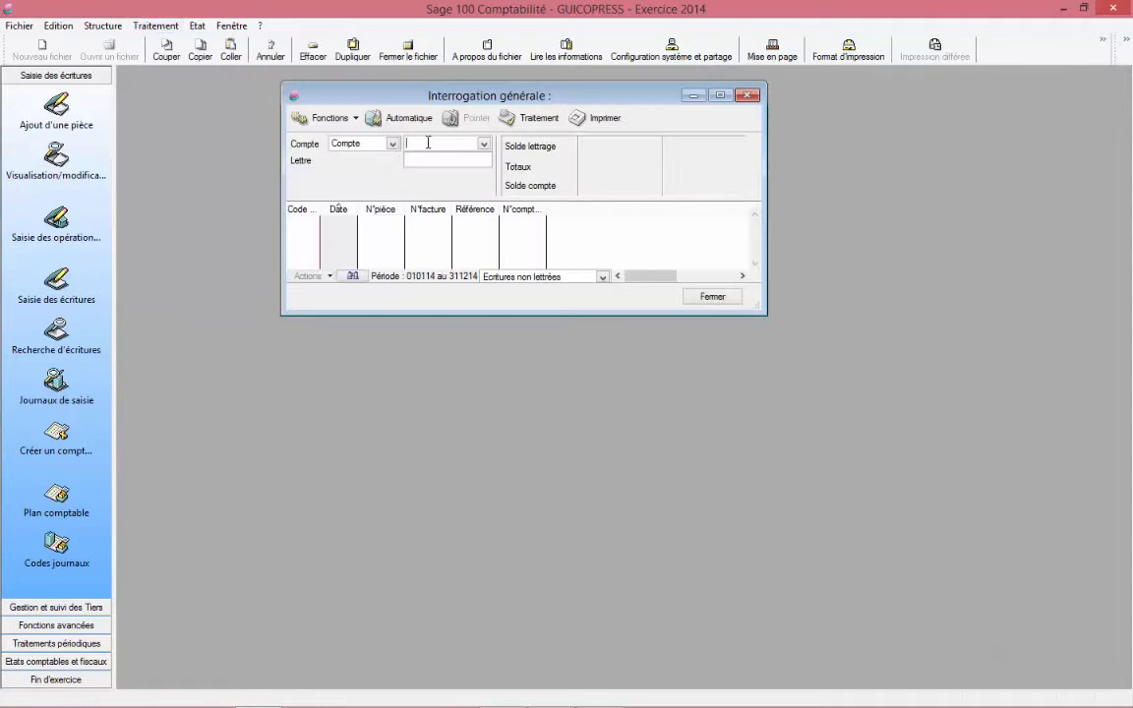
pyautogui.write('3497')
pyautogui.press('Tab')
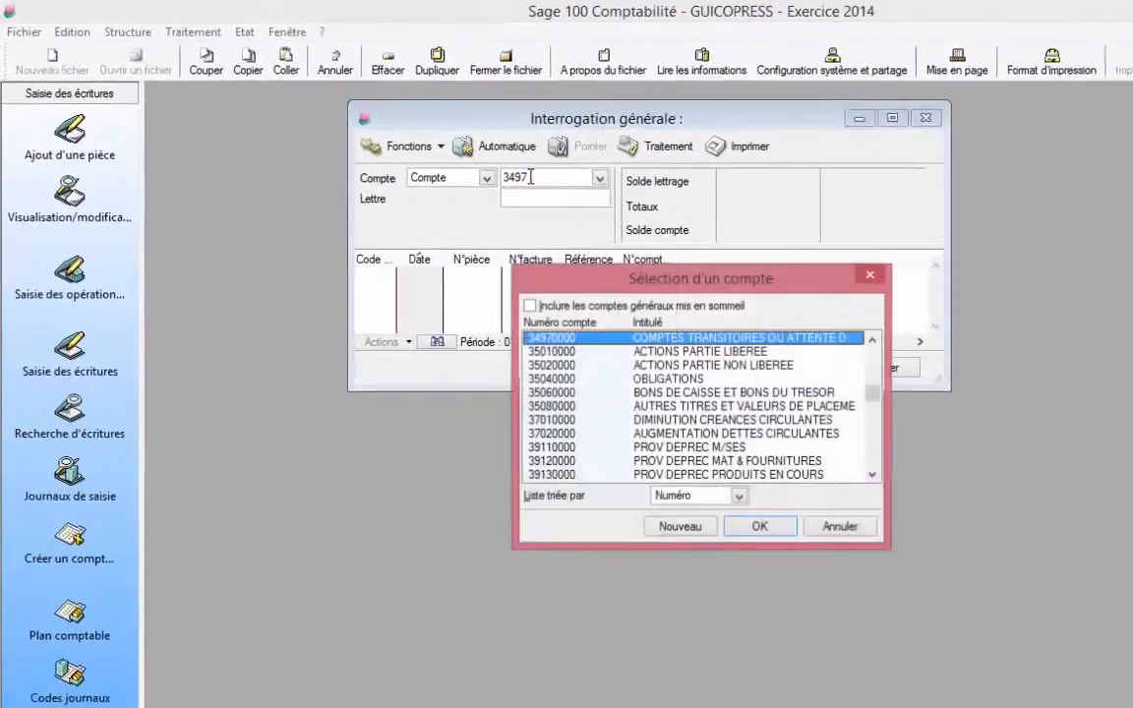
pyautogui.press('Return')
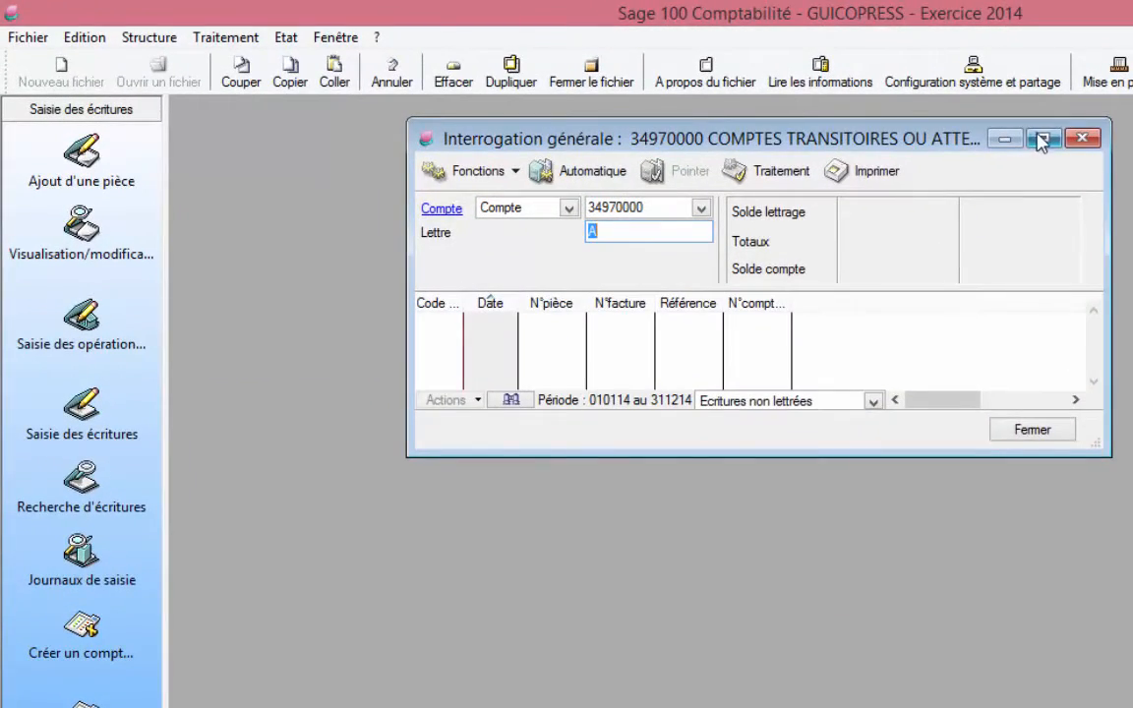
pyautogui.click(1043, 138)
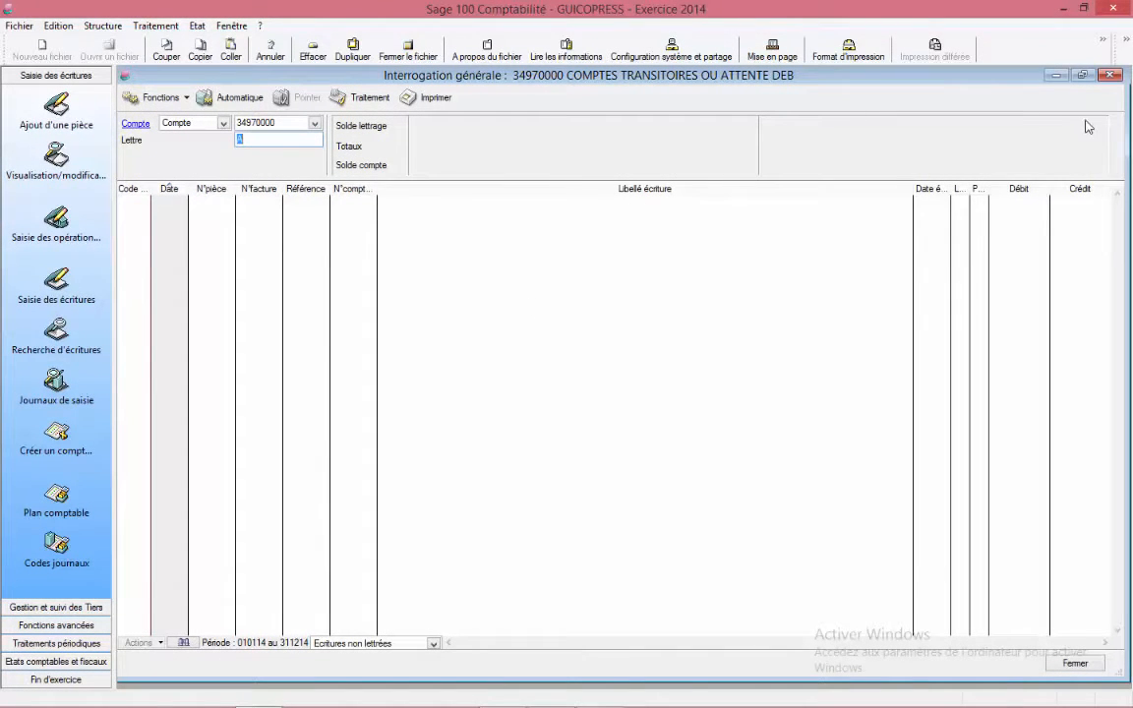
pyautogui.click(1110, 74)
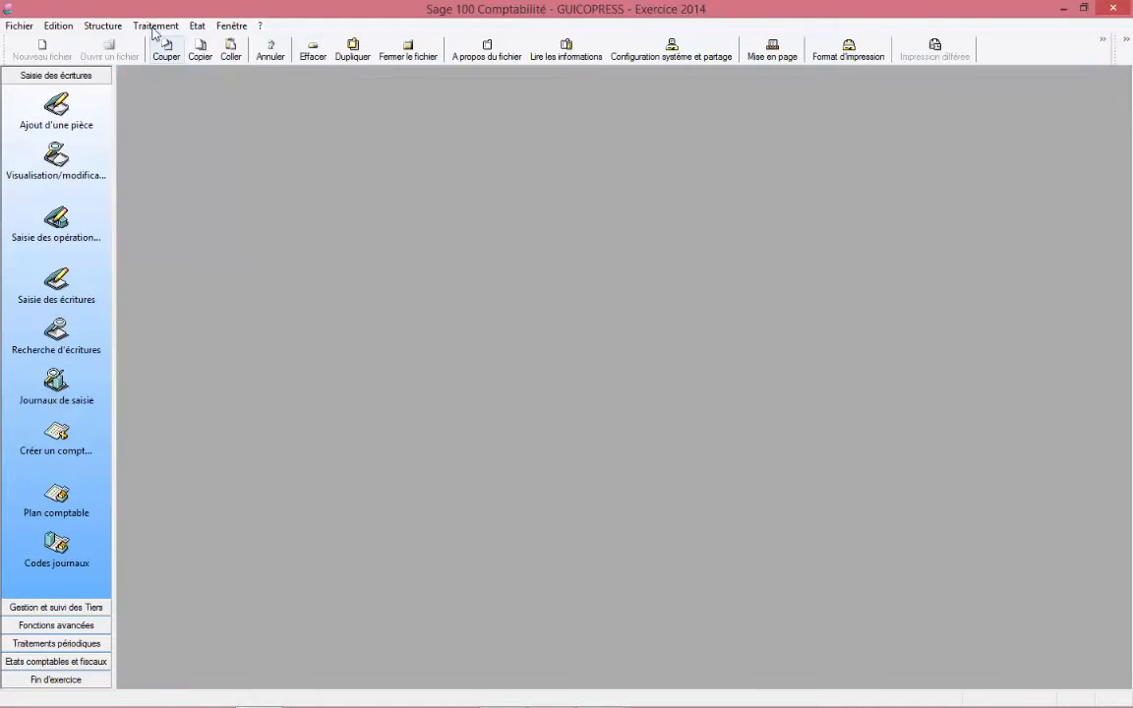
# Step: Open Interrogation et lettrage on account 44630000 to review the entries now posted there, then close it
pyautogui.click(155, 26)
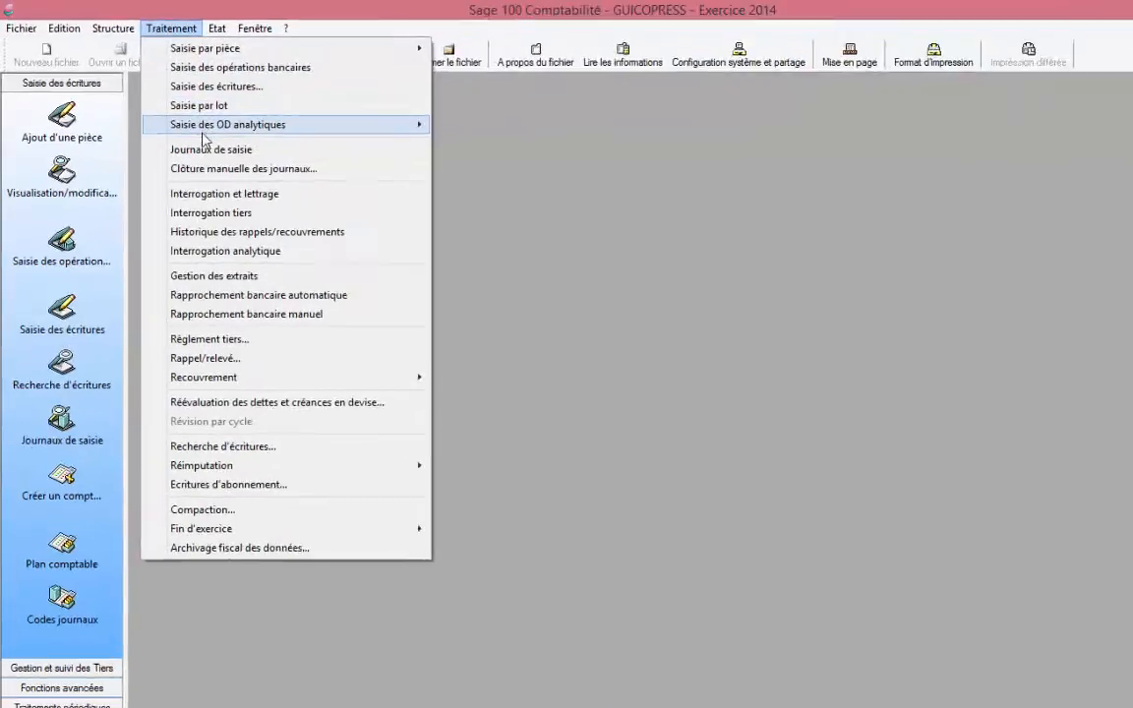
pyautogui.click(198, 194)
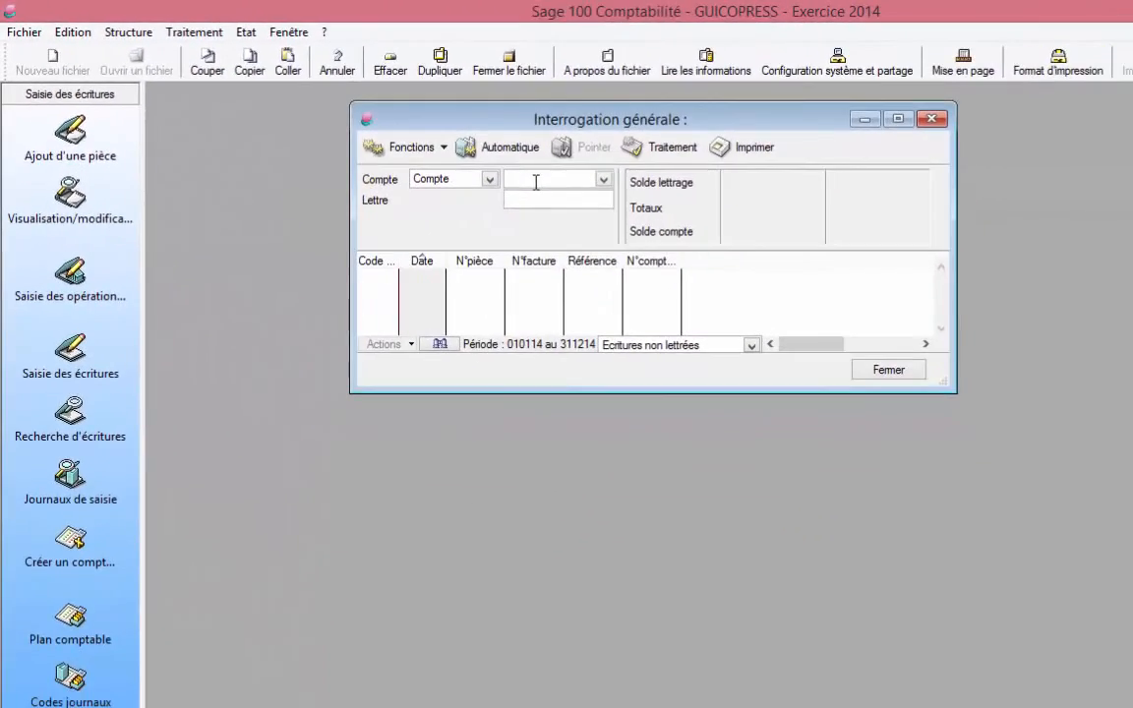
pyautogui.write('44')
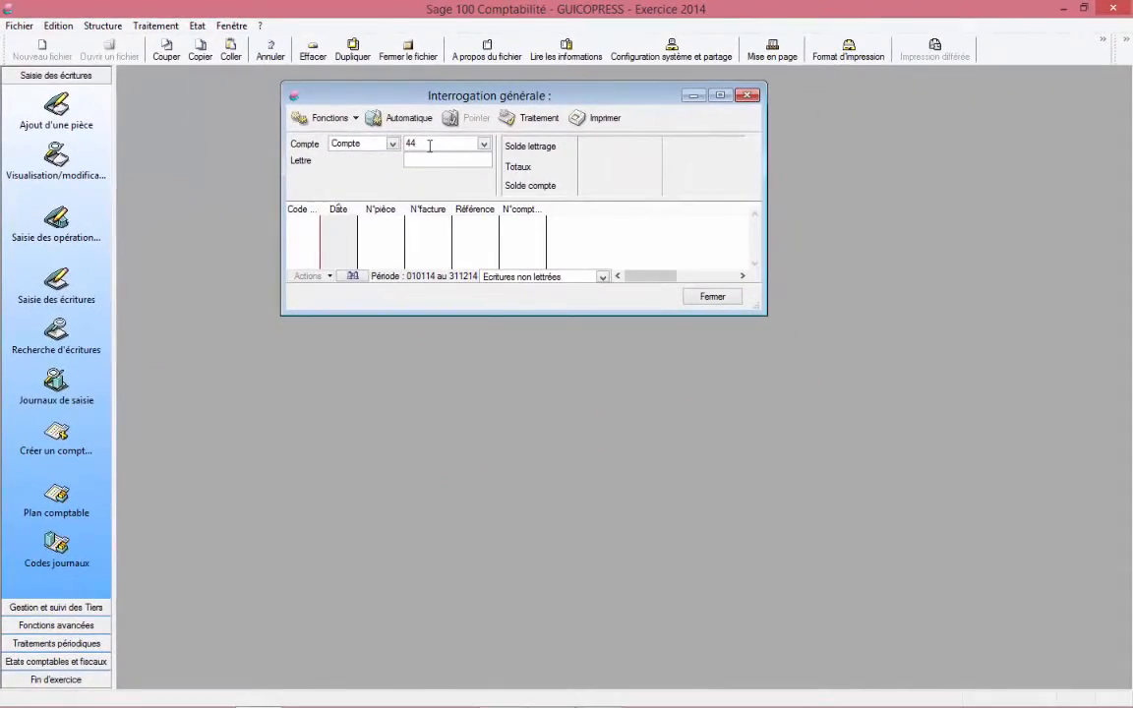
pyautogui.write('63')
pyautogui.press('Return')
pyautogui.press('Return')
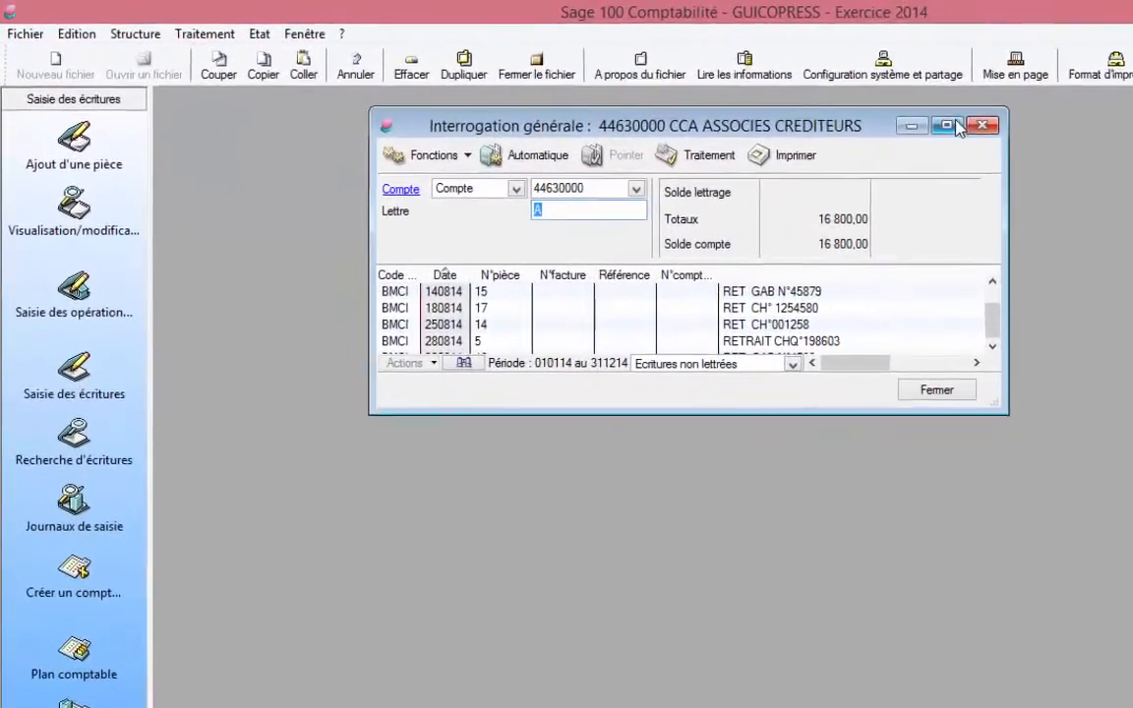
pyautogui.click(792, 104)
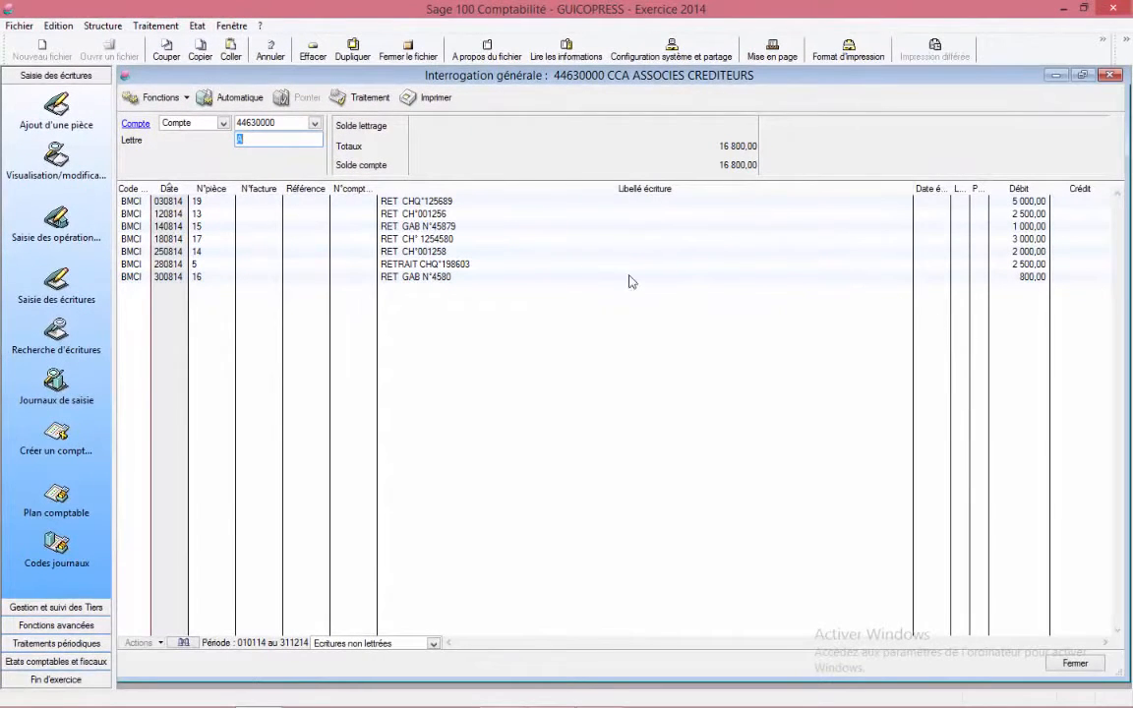
pyautogui.click(1112, 78)
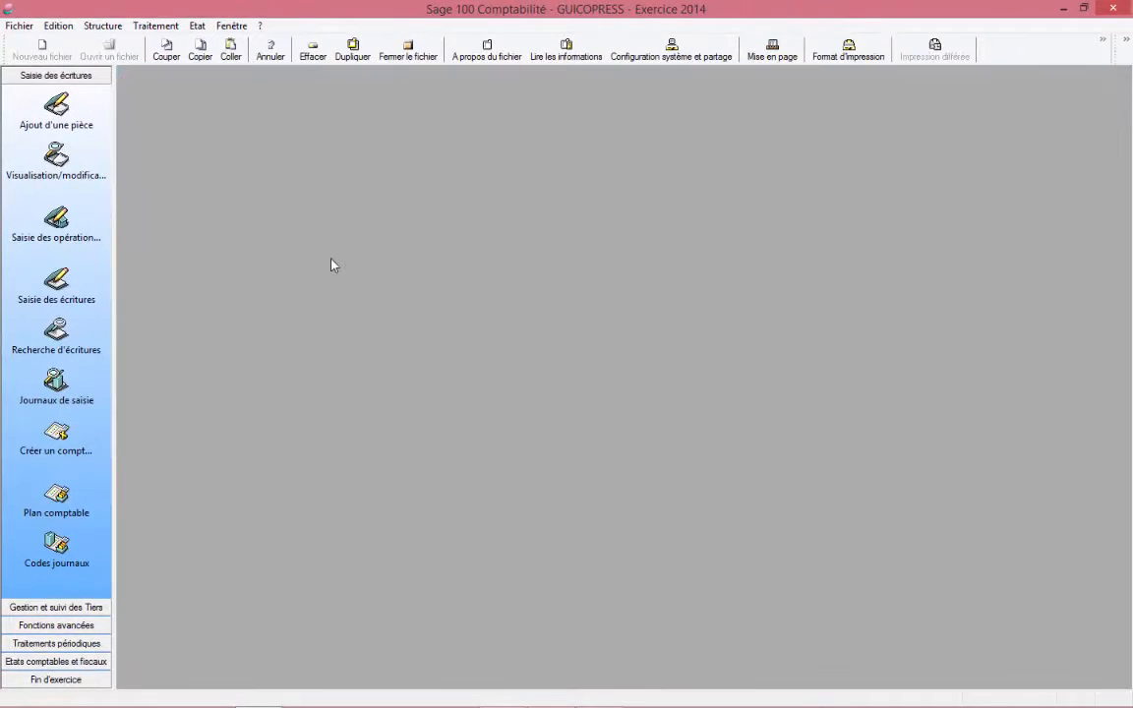
# Step: Open the journals list and review the BMCI August 2014 journal lines, then close the journal
pyautogui.click(55, 381)
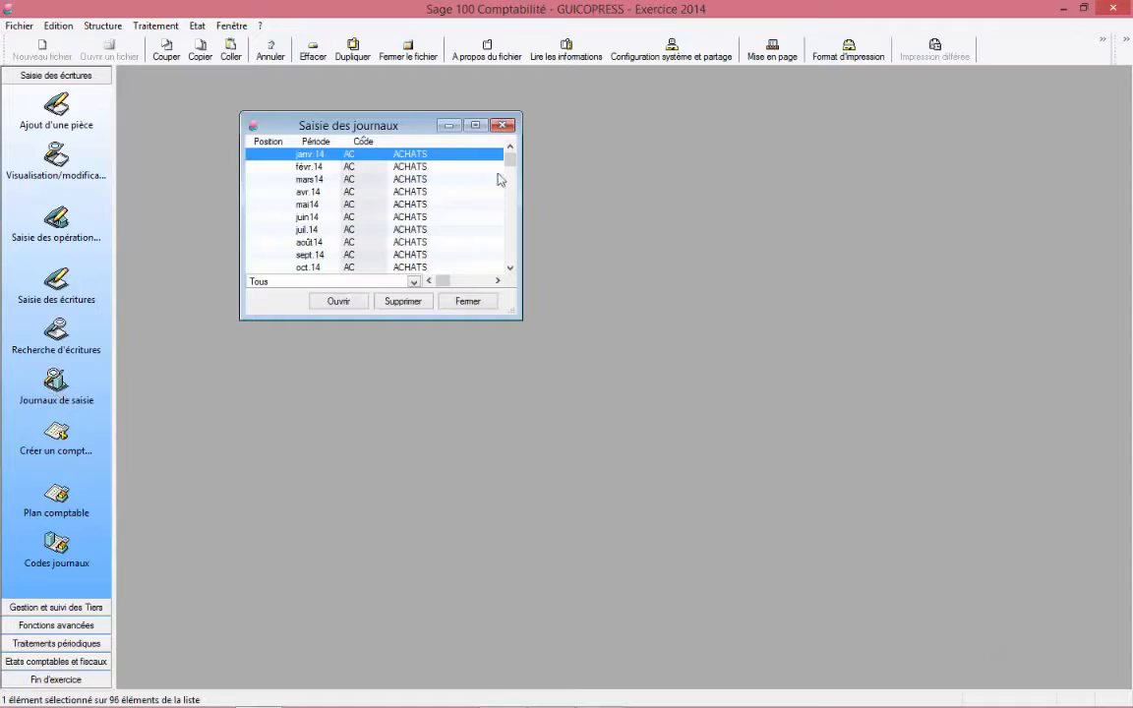
pyautogui.click(477, 126)
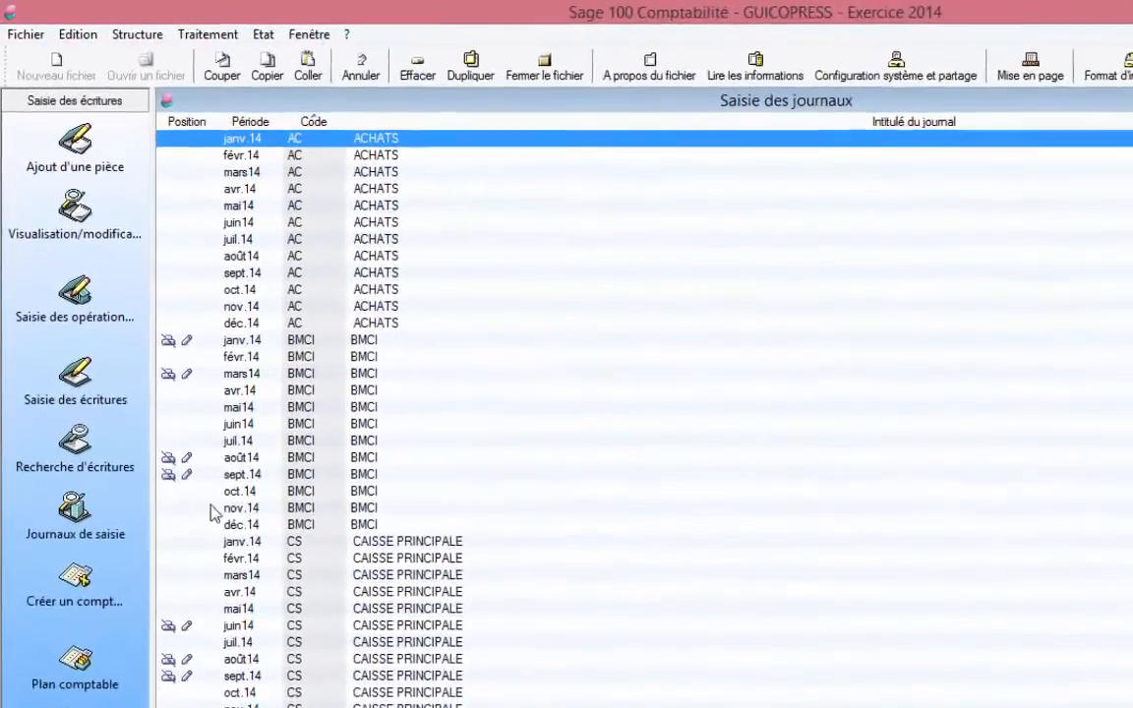
pyautogui.click(189, 352)
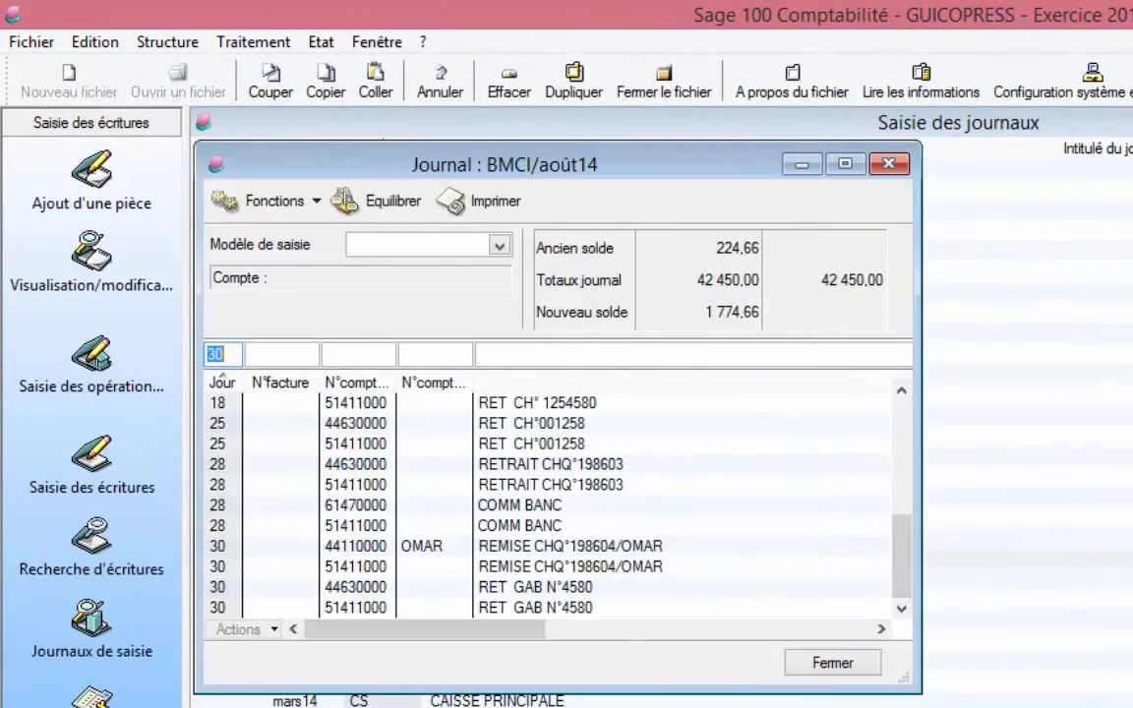
pyautogui.click(848, 167)
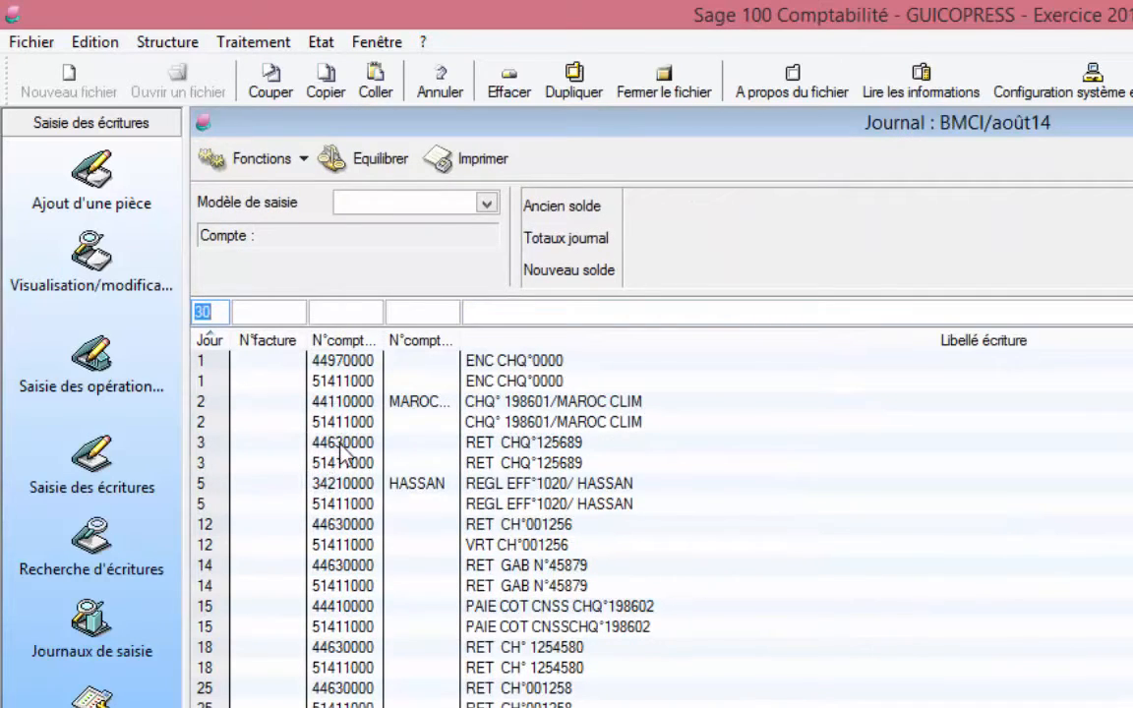
pyautogui.click(340, 447)
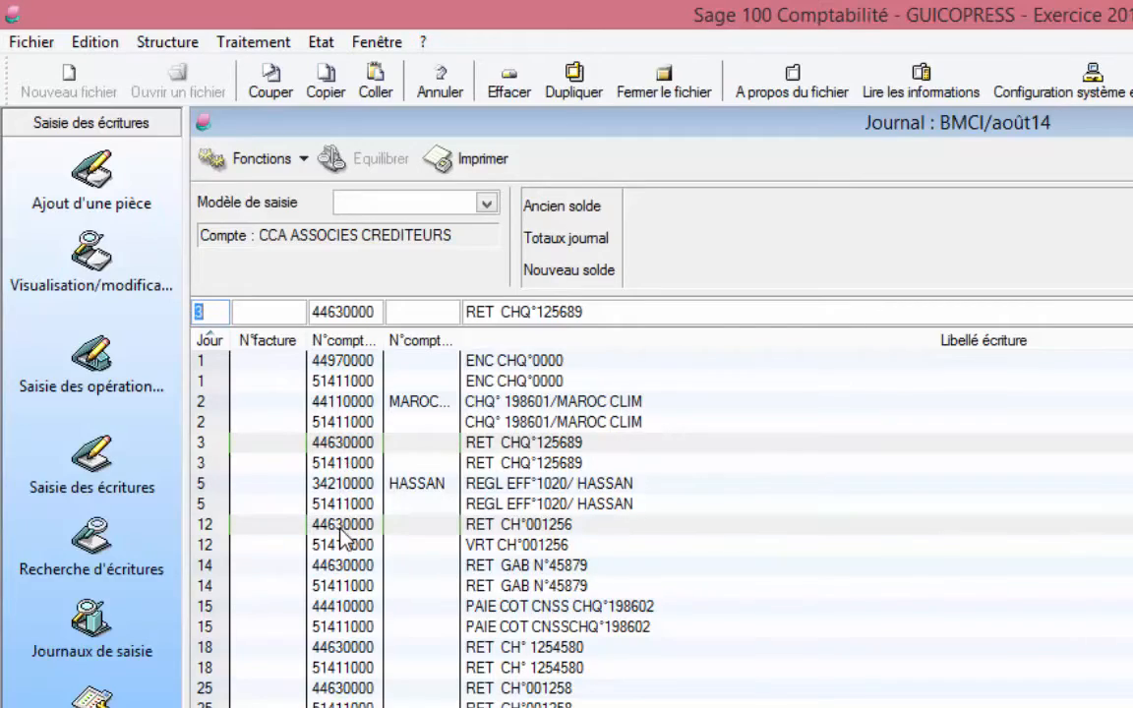
pyautogui.keyDown('ctrl'); pyautogui.click(338, 651); pyautogui.keyUp('ctrl')
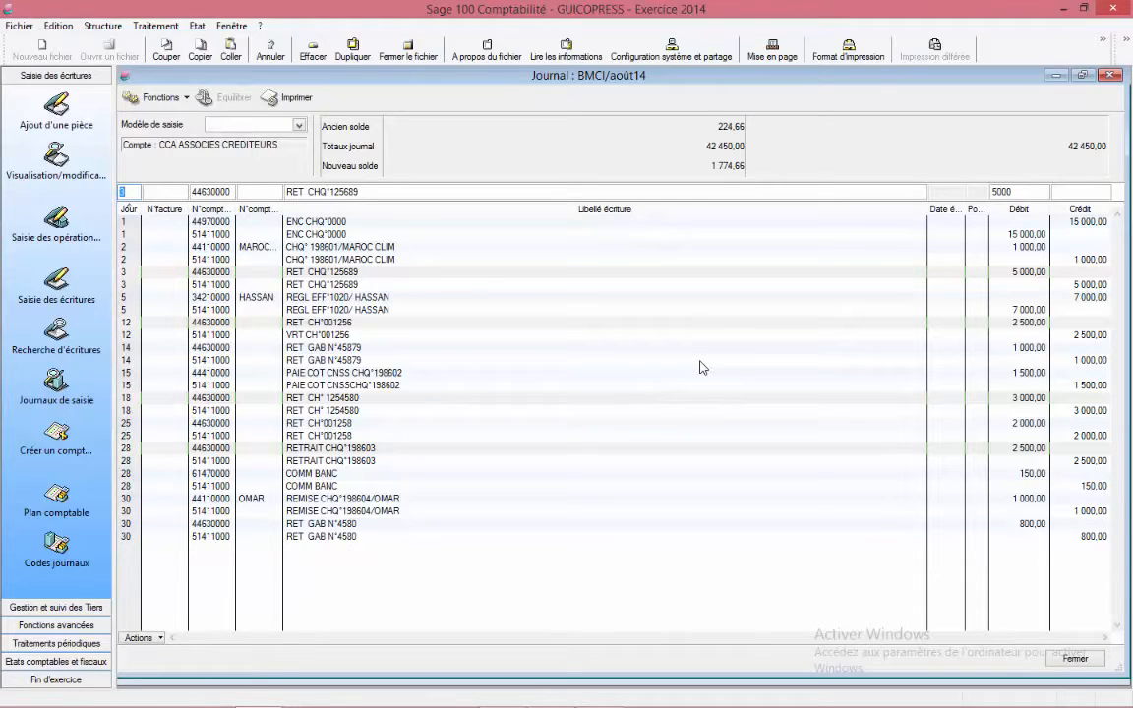
pyautogui.click(1110, 75)
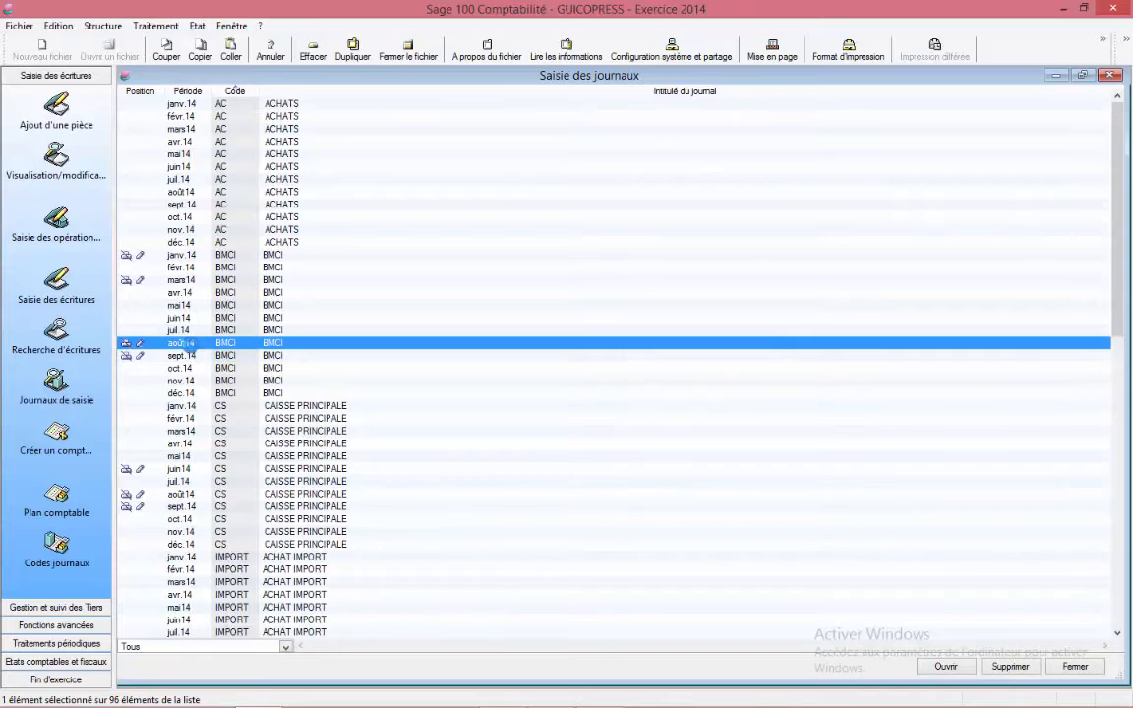
# Step: Reopen the BMCI August 2014 journal and resize and reposition its window
pyautogui.doubleClick(181, 343)
pyautogui.click(479, 95)
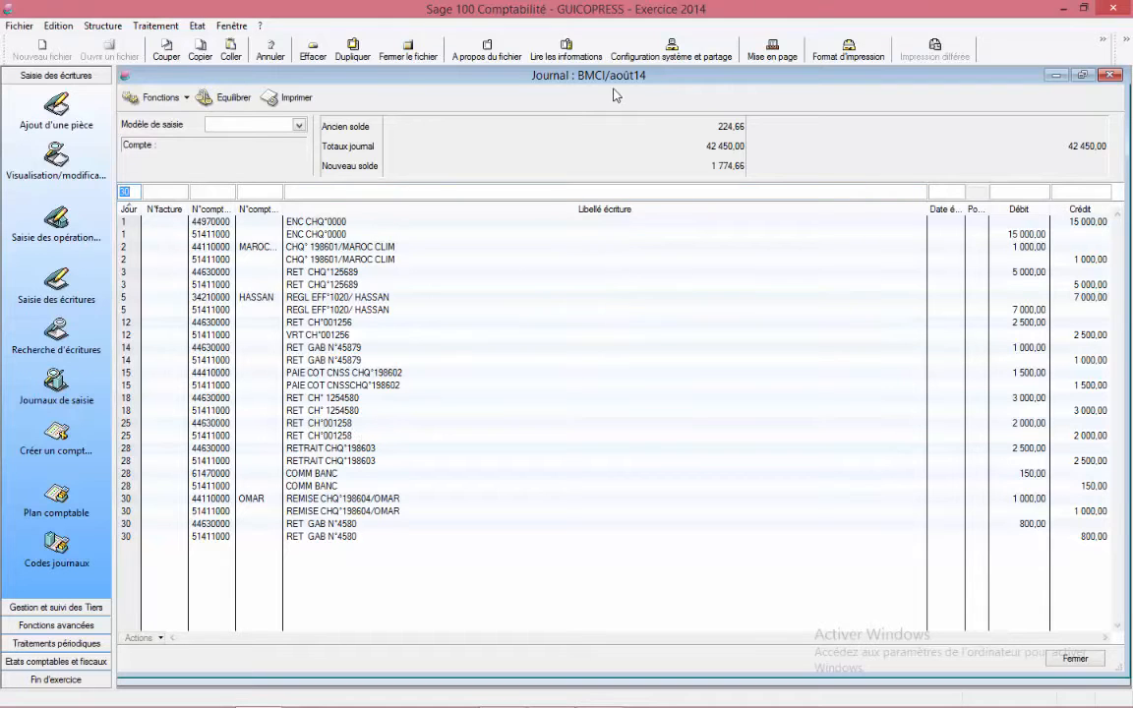
pyautogui.click(1083, 75)
pyautogui.moveTo(425, 101); pyautogui.dragTo(818, 251)
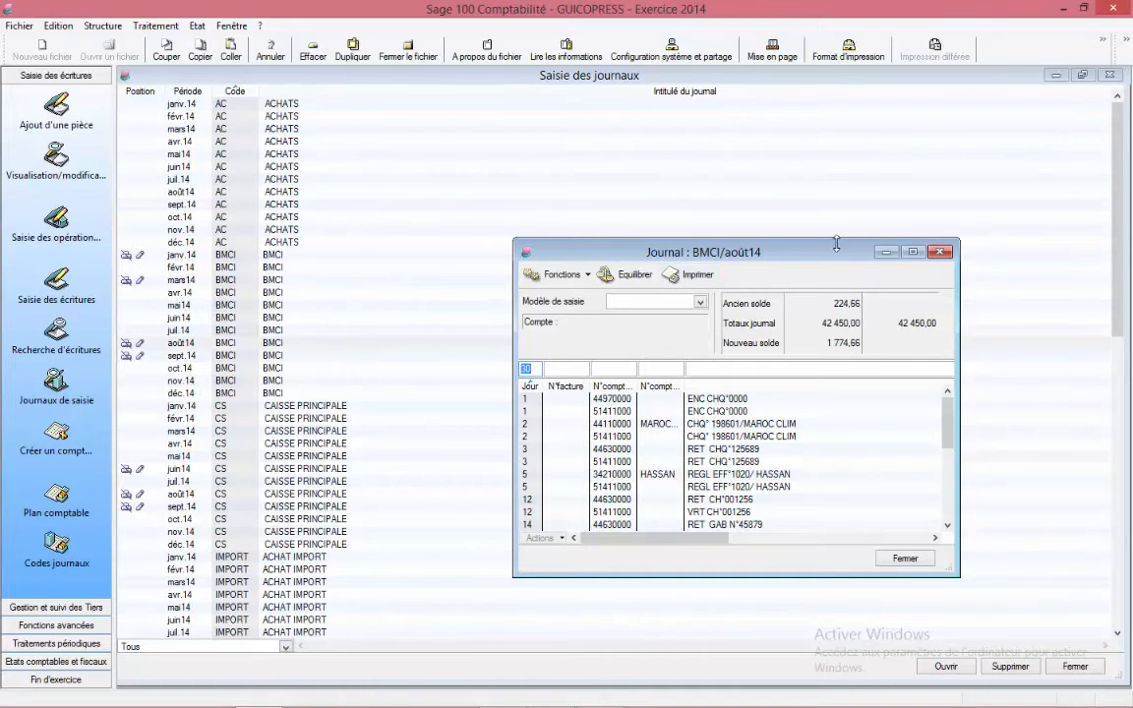
pyautogui.moveTo(804, 259); pyautogui.dragTo(602, 184)
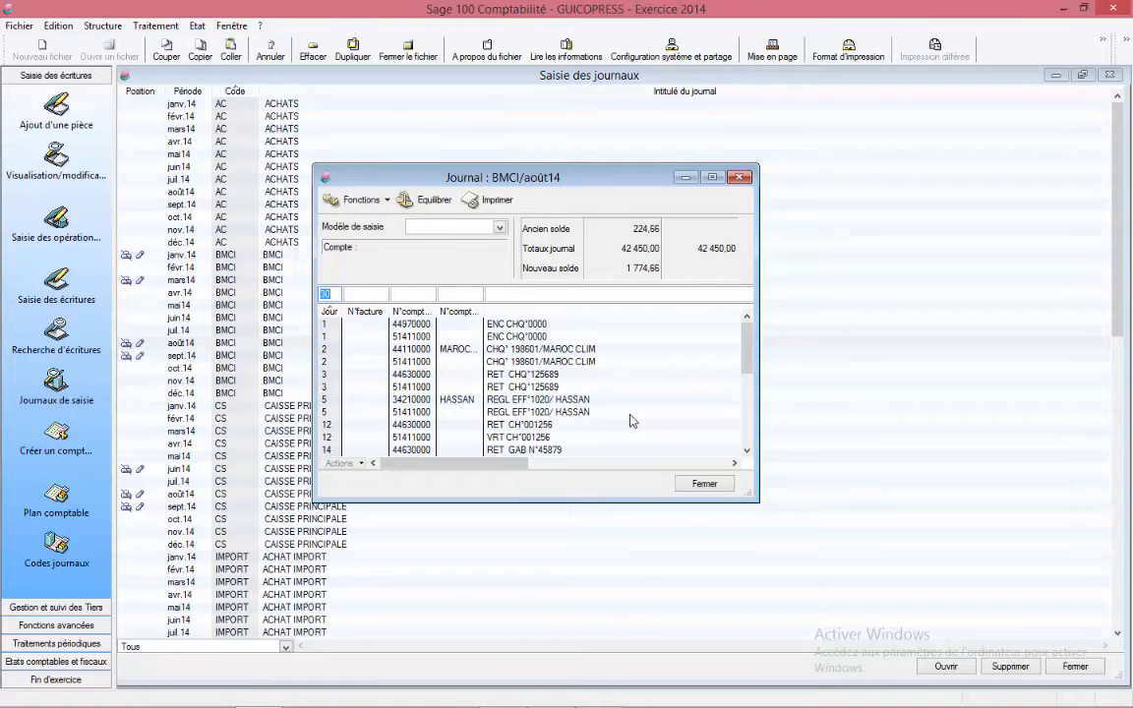
pyautogui.click(713, 177)
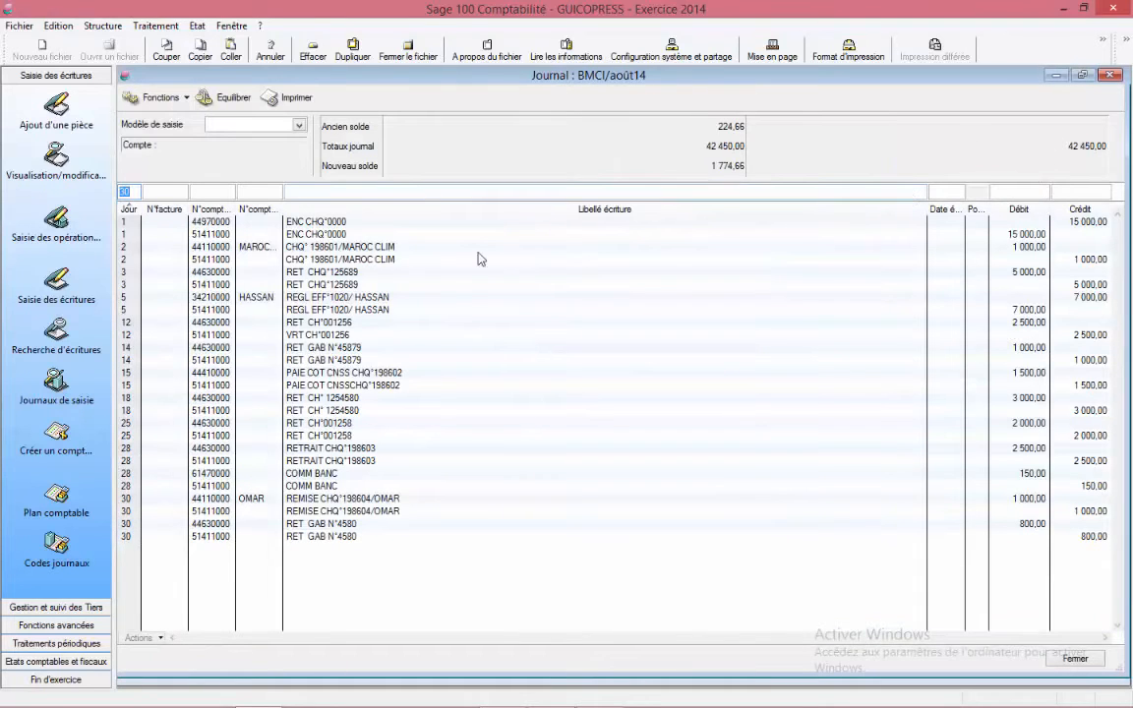
pyautogui.click(1083, 75)
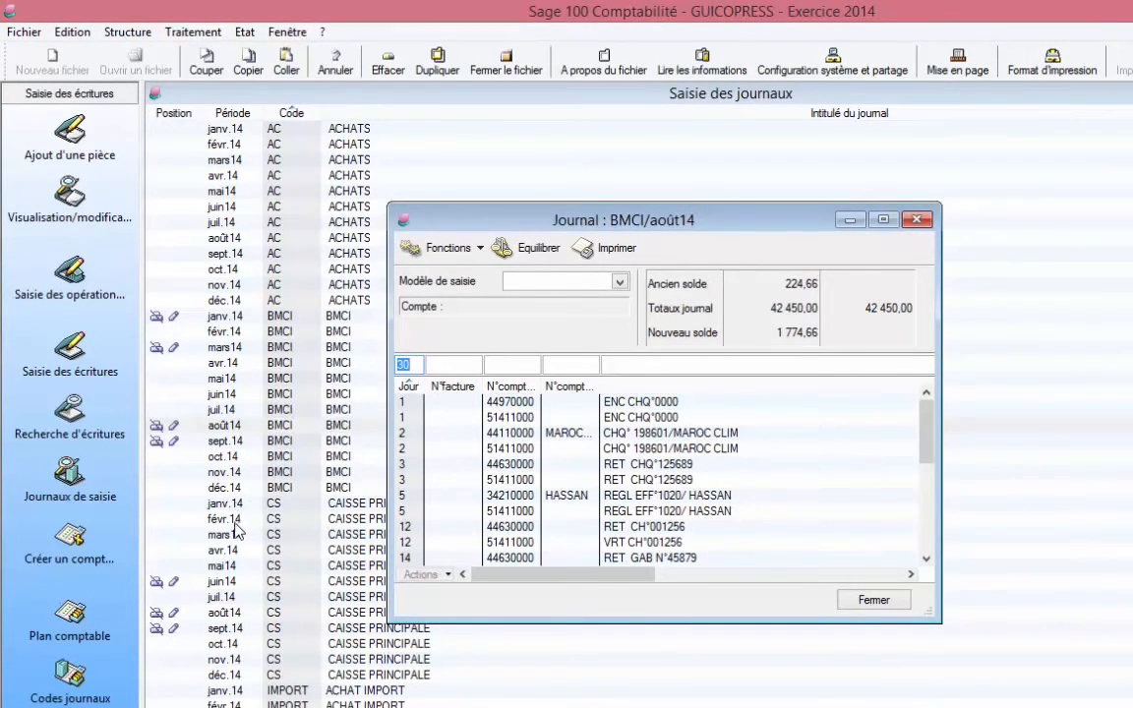
# Step: Open the BMCI November 2014 journal and place it beside the August 2014 journal
pyautogui.click(218, 474)
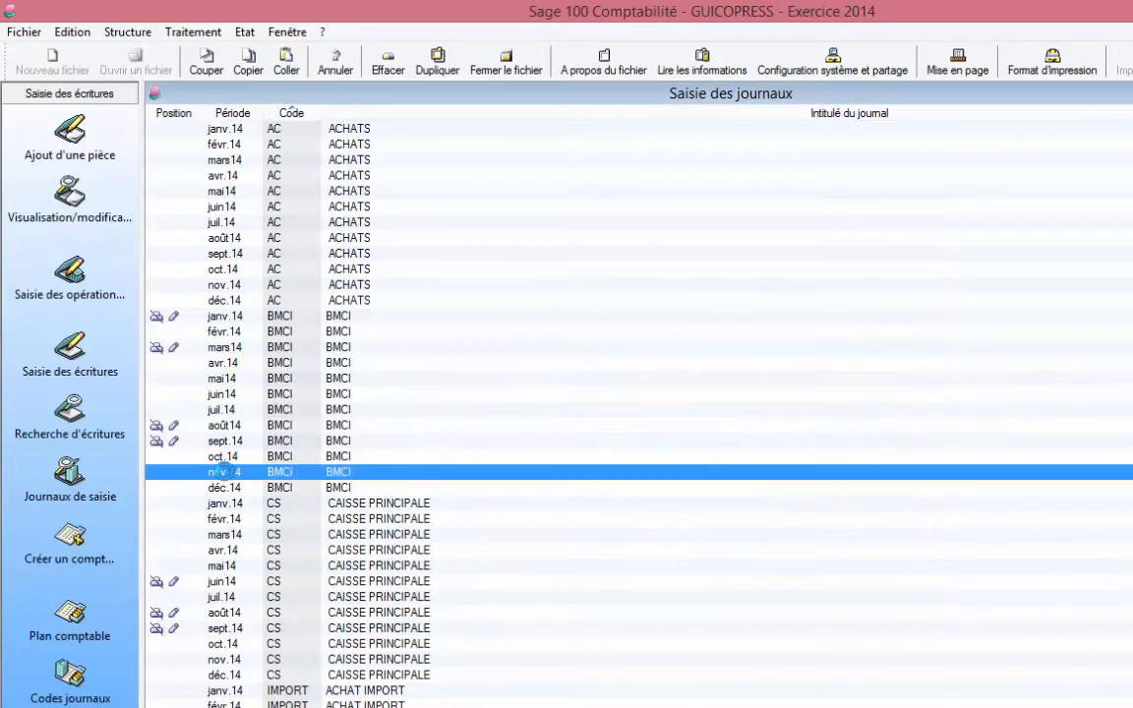
pyautogui.doubleClick(218, 474)
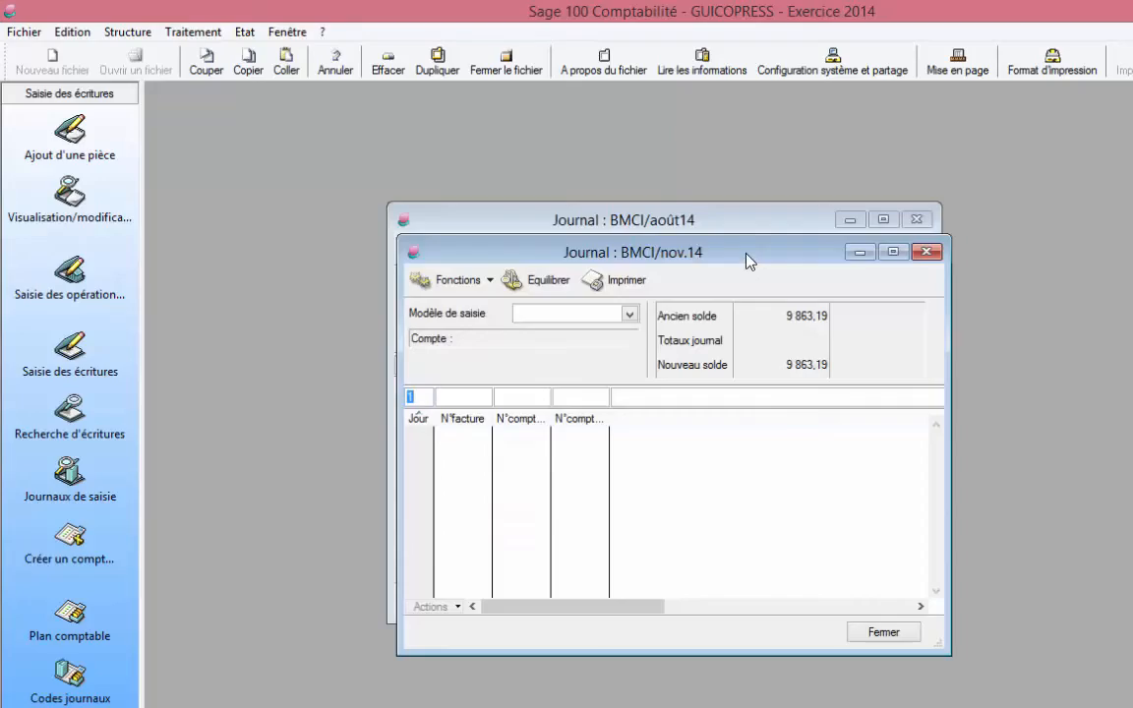
pyautogui.moveTo(745, 254); pyautogui.dragTo(1132, 238)
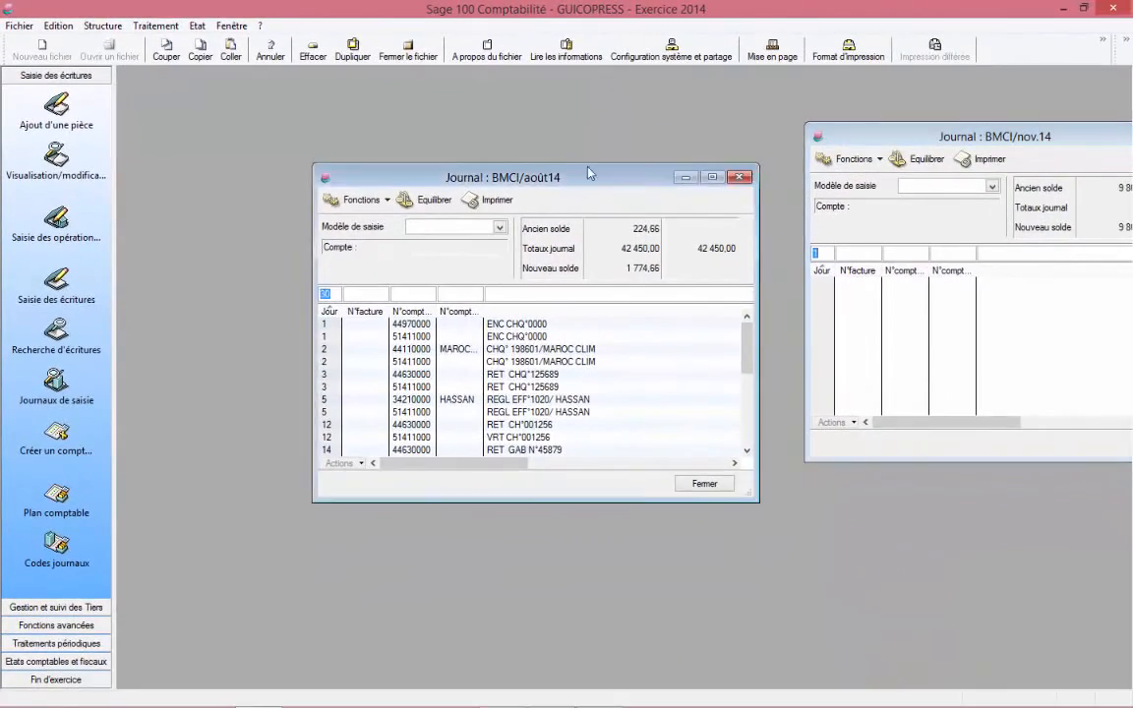
pyautogui.moveTo(772, 222); pyautogui.dragTo(574, 158)
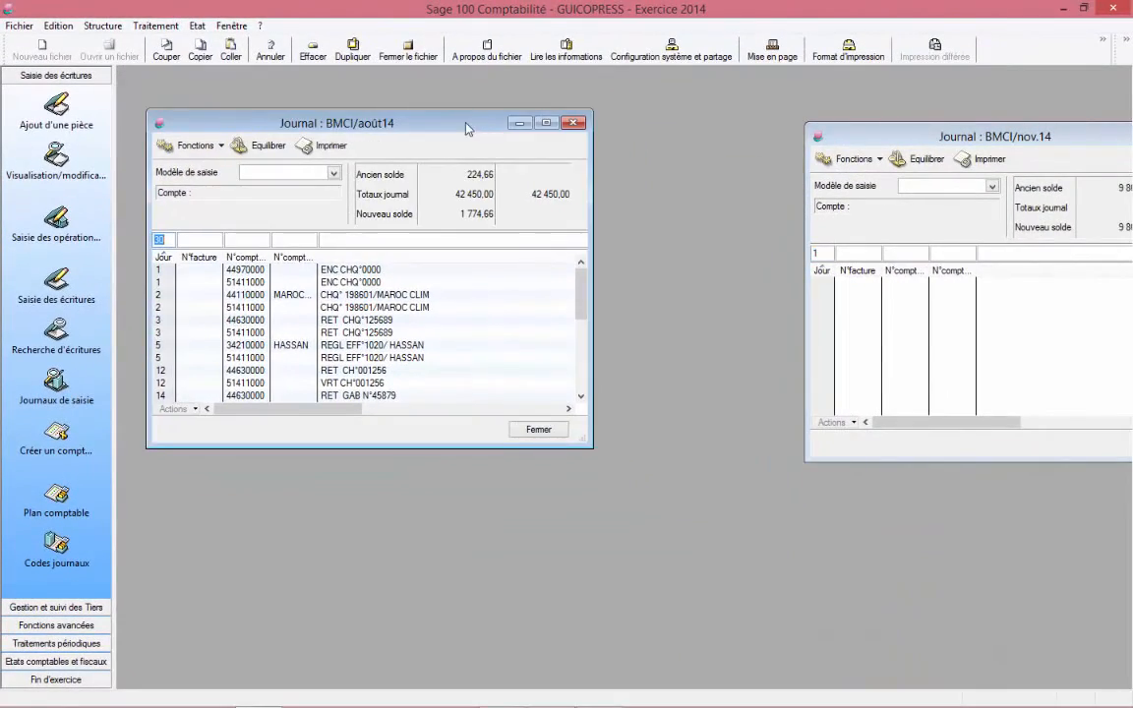
# Step: Select all lines of the BMCI August 2014 journal and drag them into the BMCI November 2014 journal
pyautogui.moveTo(467, 129); pyautogui.dragTo(446, 128)
pyautogui.moveTo(857, 136); pyautogui.dragTo(645, 117)
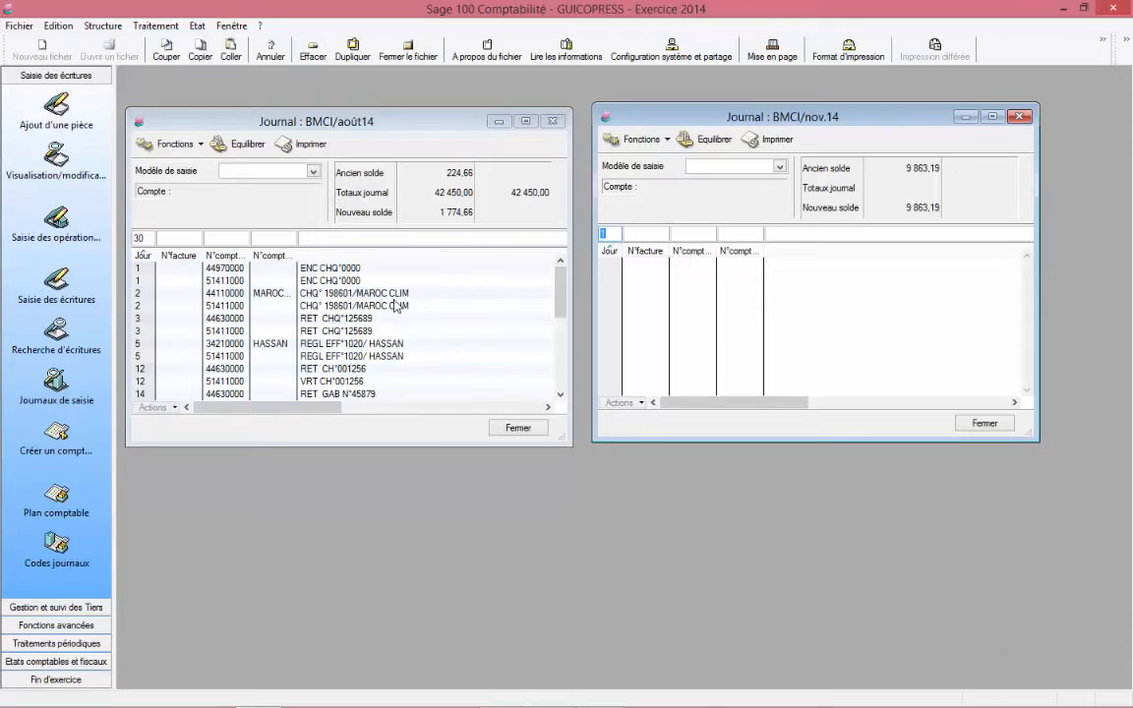
pyautogui.click(228, 269)
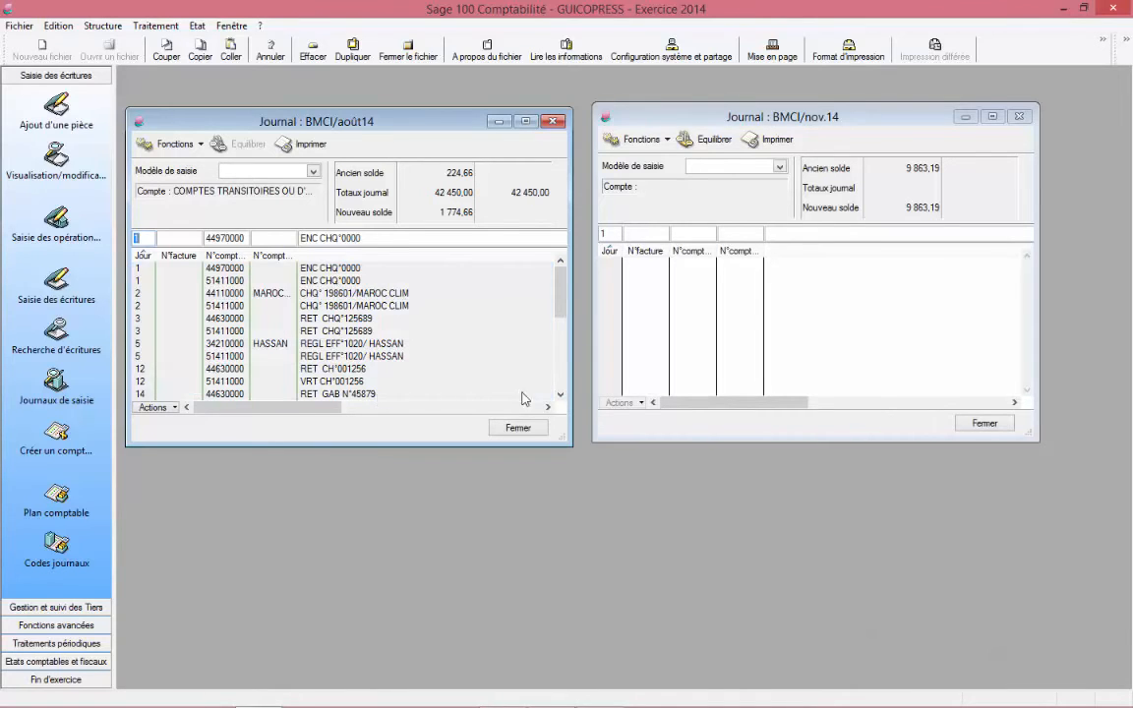
pyautogui.click(561, 395)
pyautogui.click(561, 395)
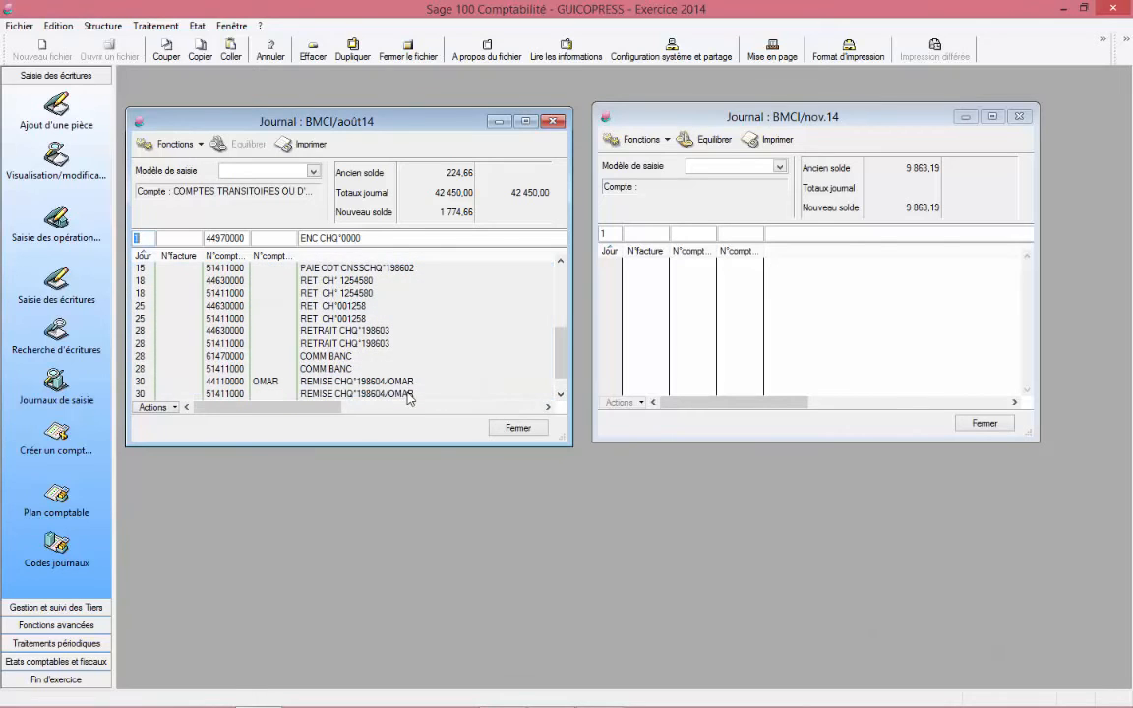
pyautogui.click(561, 394)
pyautogui.click(560, 394)
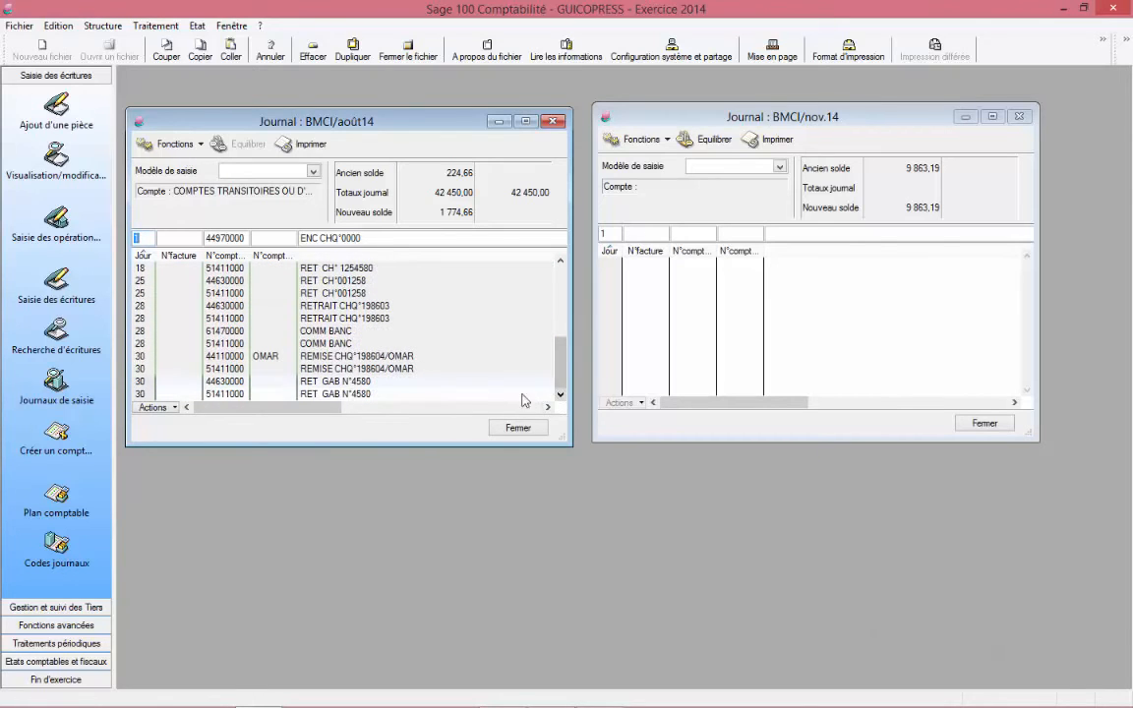
pyautogui.moveTo(559, 373); pyautogui.dragTo(554, 345)
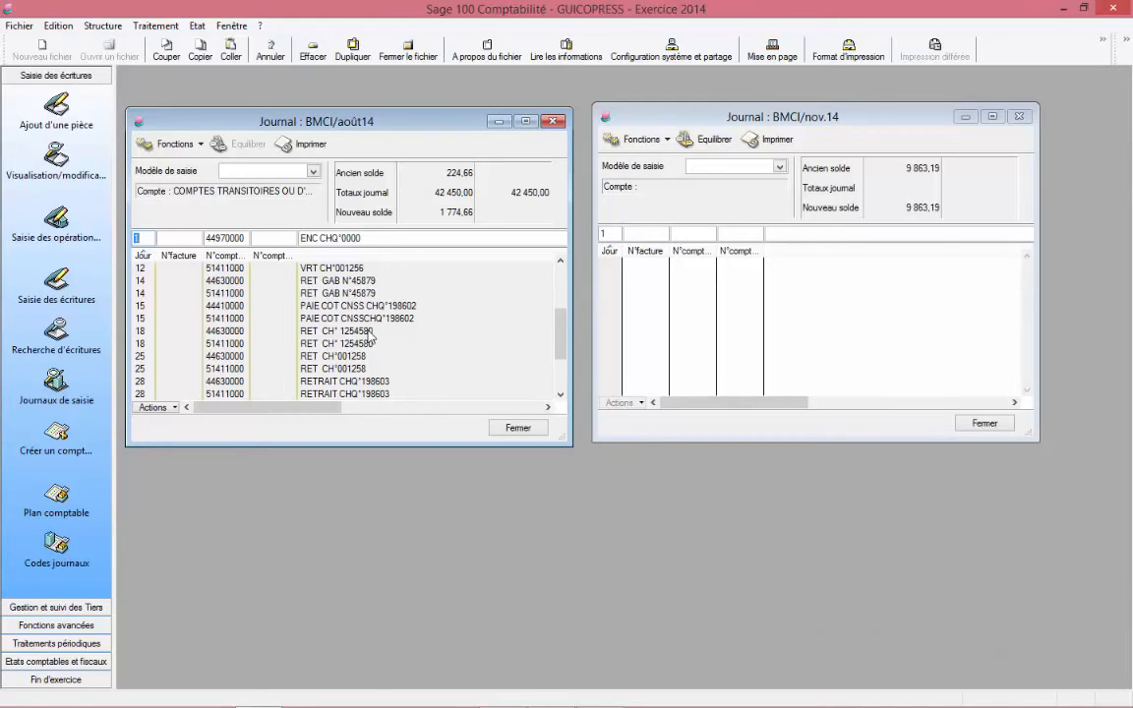
pyautogui.hotkey('ctrl', 'a')
pyautogui.moveTo(374, 337); pyautogui.dragTo(852, 334)
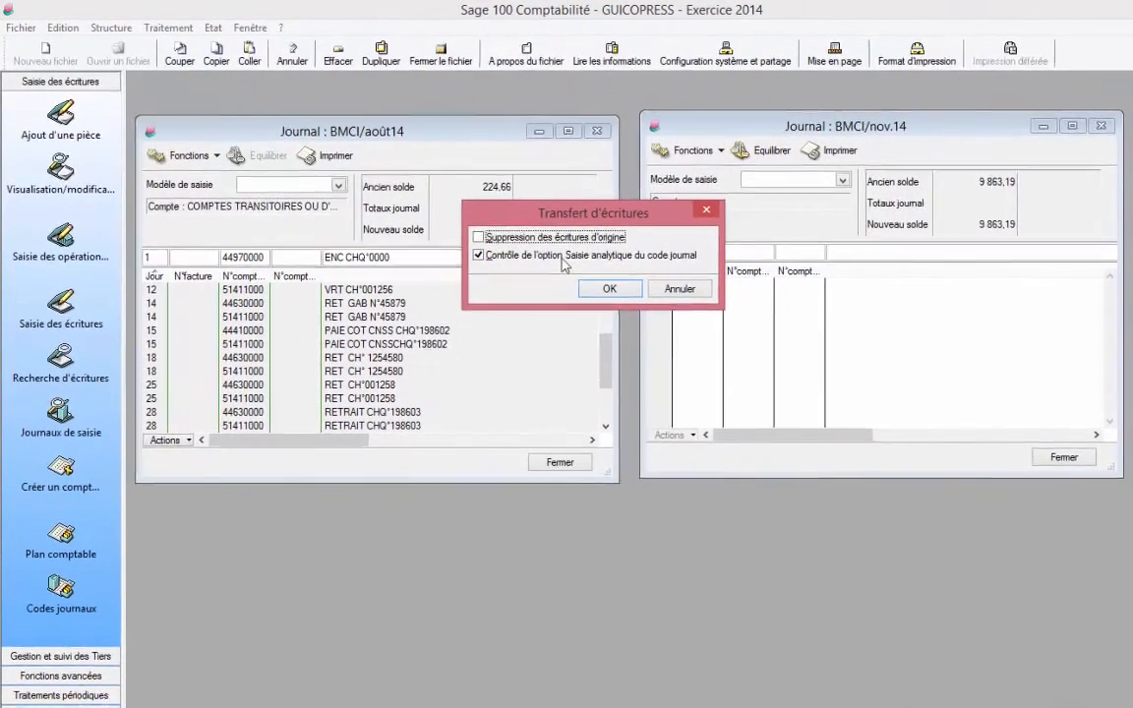
# Step: Transfer the entries with deletion of the original entries on and the analytic-code control off, accepting the irreversibility warning
pyautogui.click(491, 261)
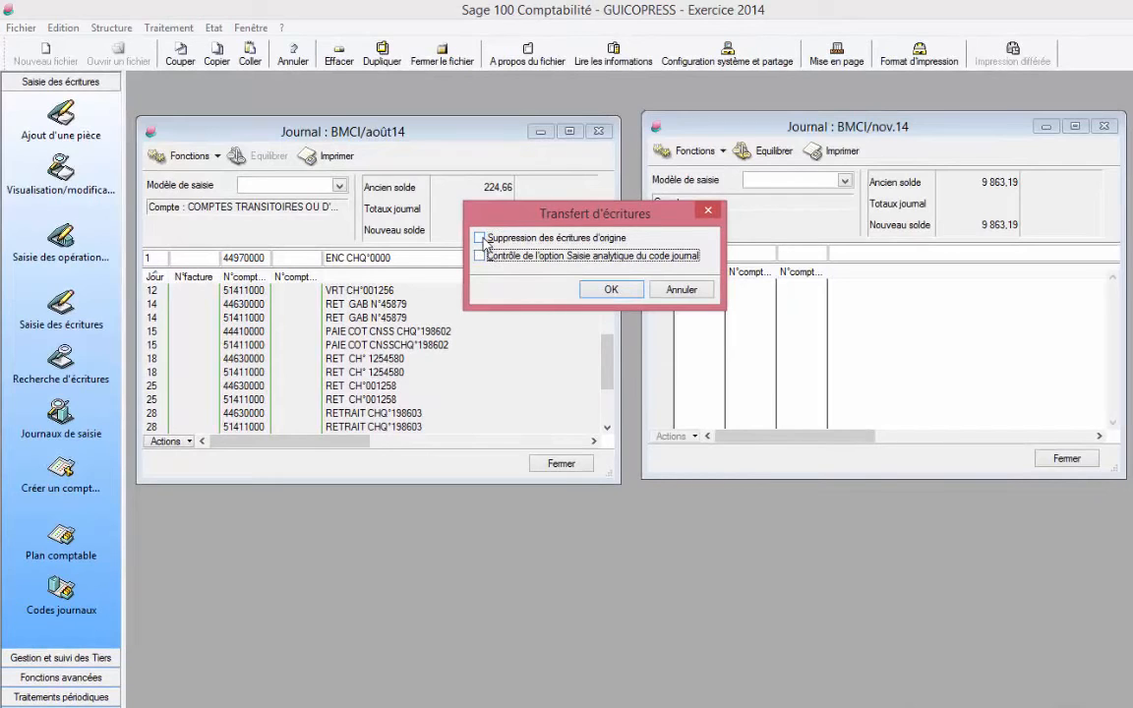
pyautogui.click(482, 239)
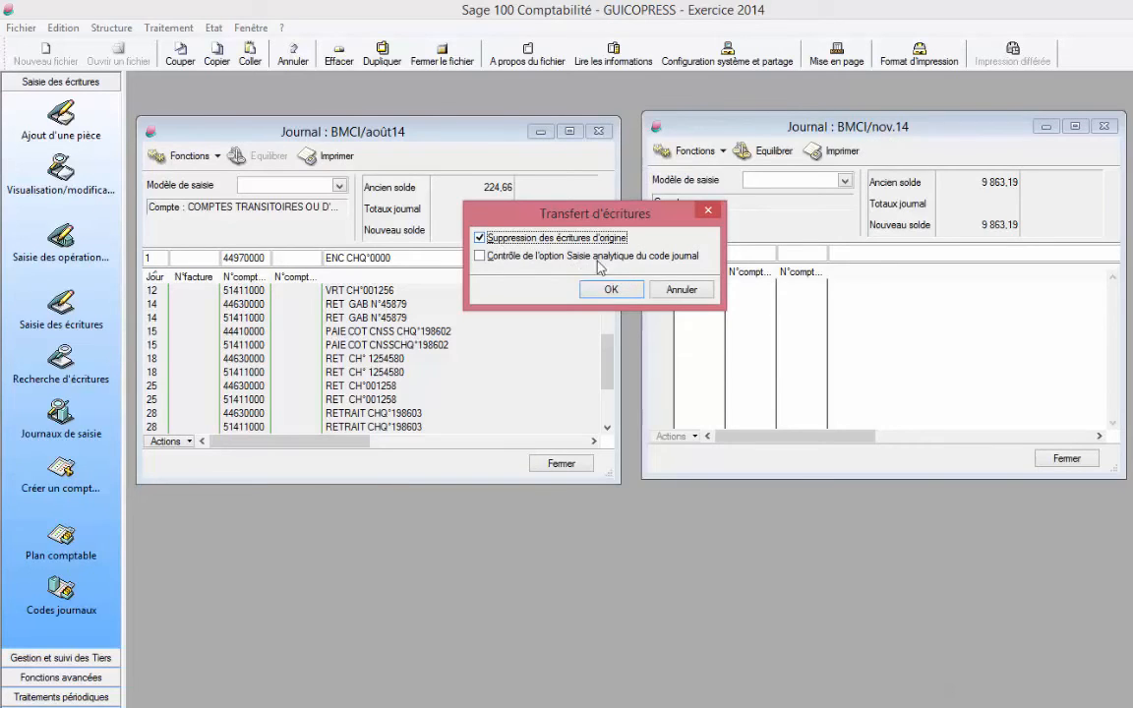
pyautogui.click(609, 291)
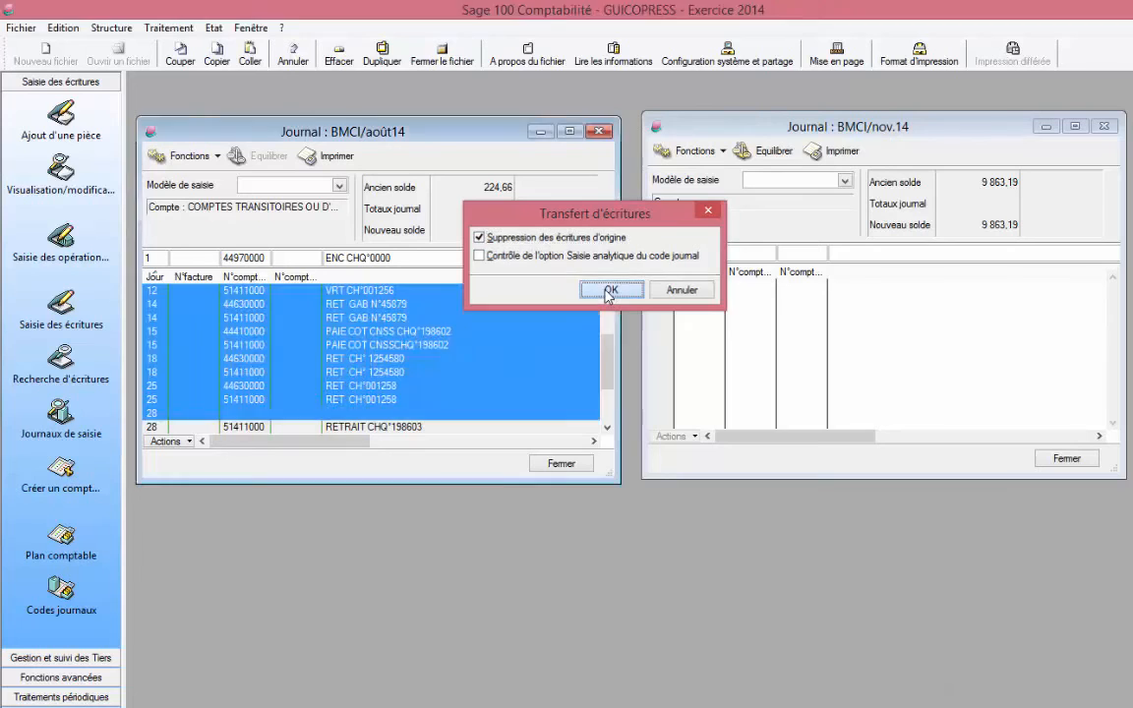
pyautogui.moveTo(705, 345); pyautogui.dragTo(652, 178)
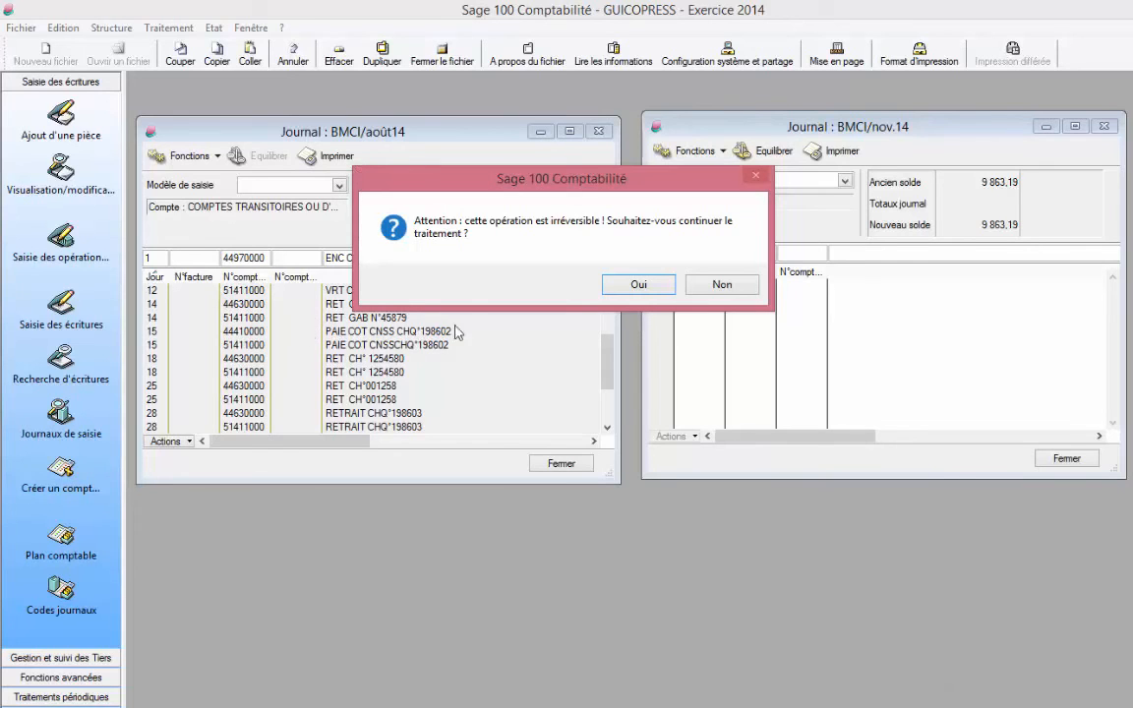
pyautogui.click(638, 286)
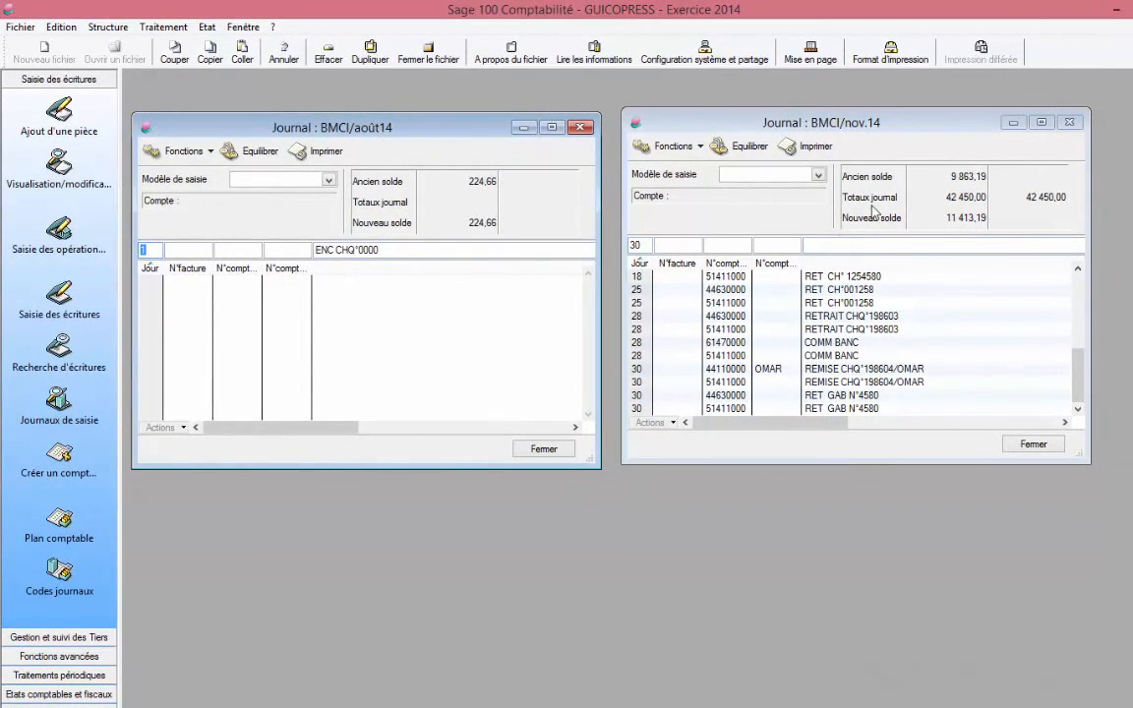
# Step: Close the August 2014 journal and maximize the November 2014 journal to review the transferred lines
pyautogui.click(582, 129)
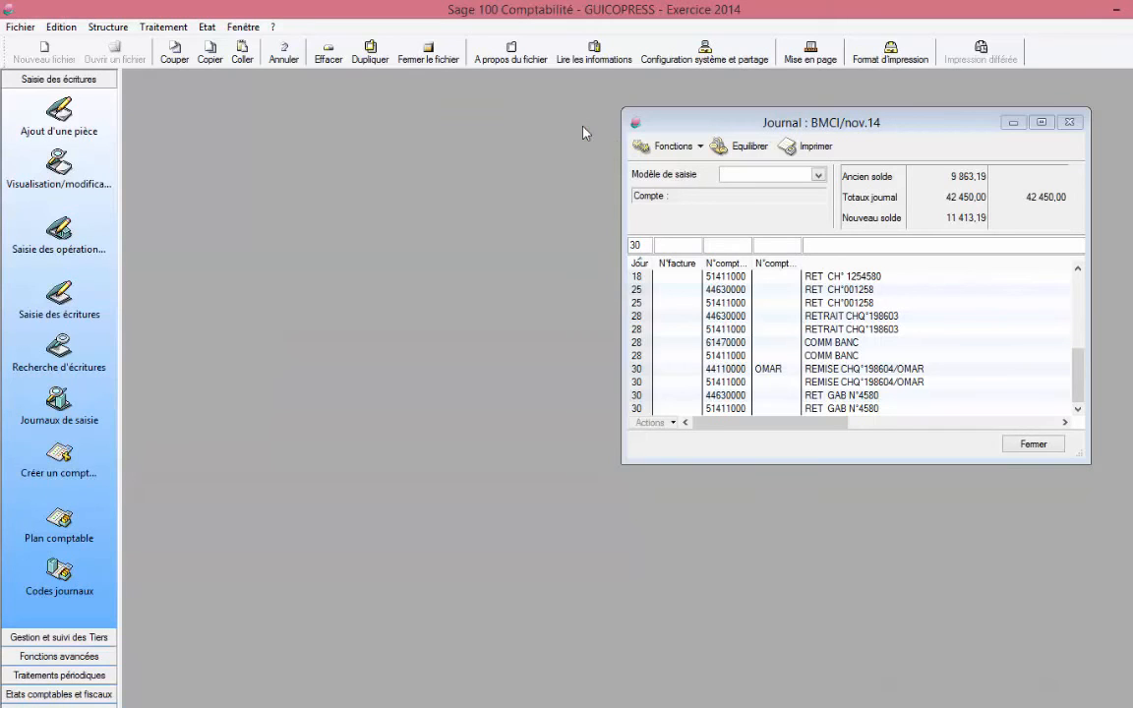
pyautogui.click(1043, 122)
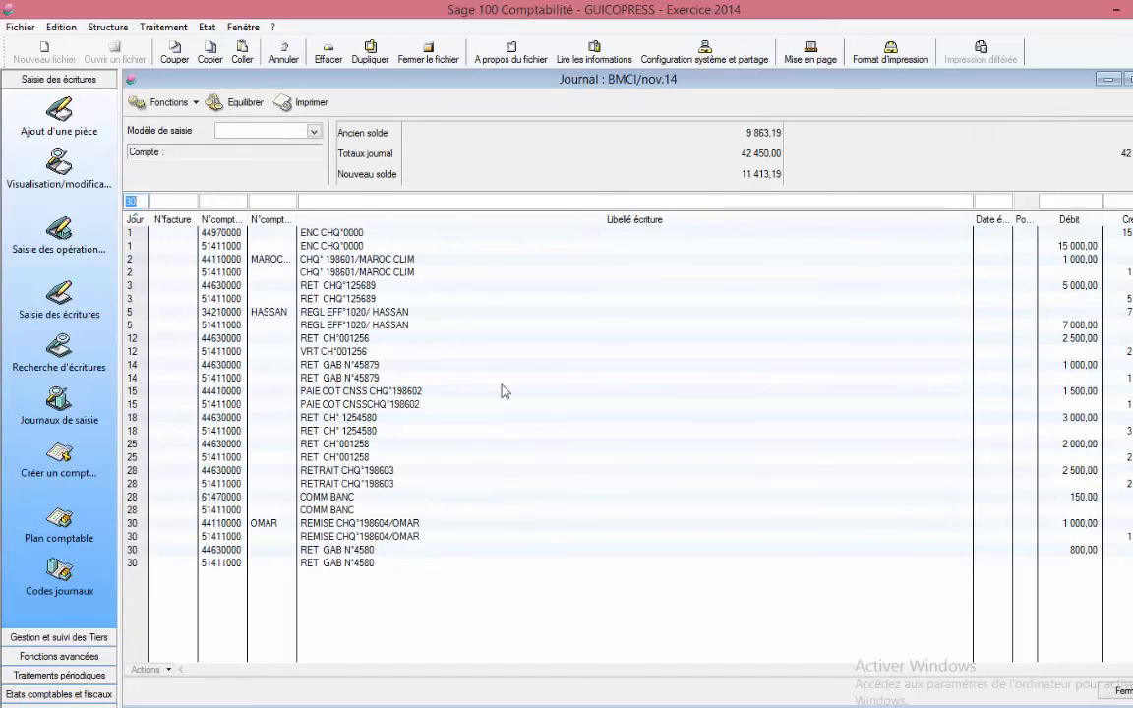